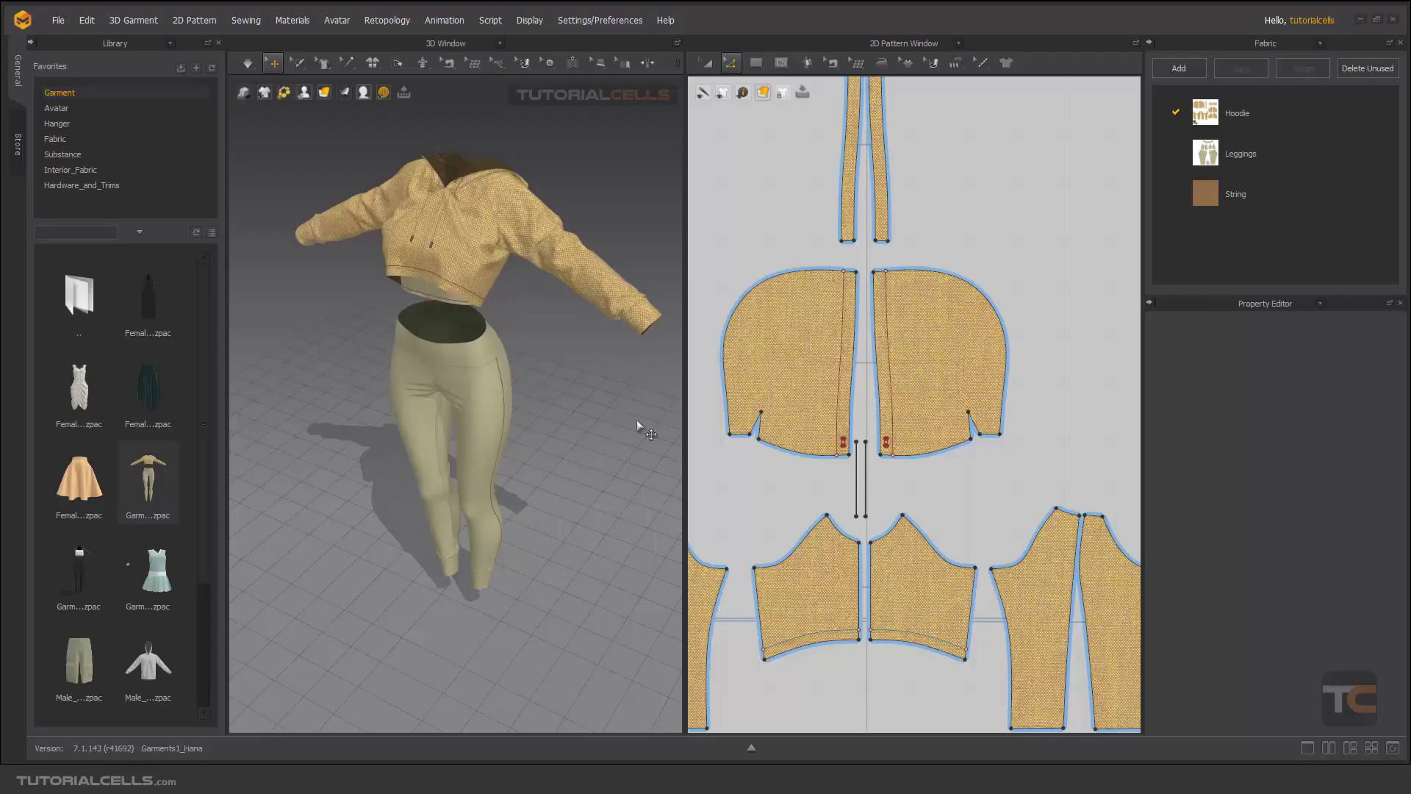
Activate the Trace tool from the Edit Pattern flyout in the 2D pattern window
left_click(730, 62)
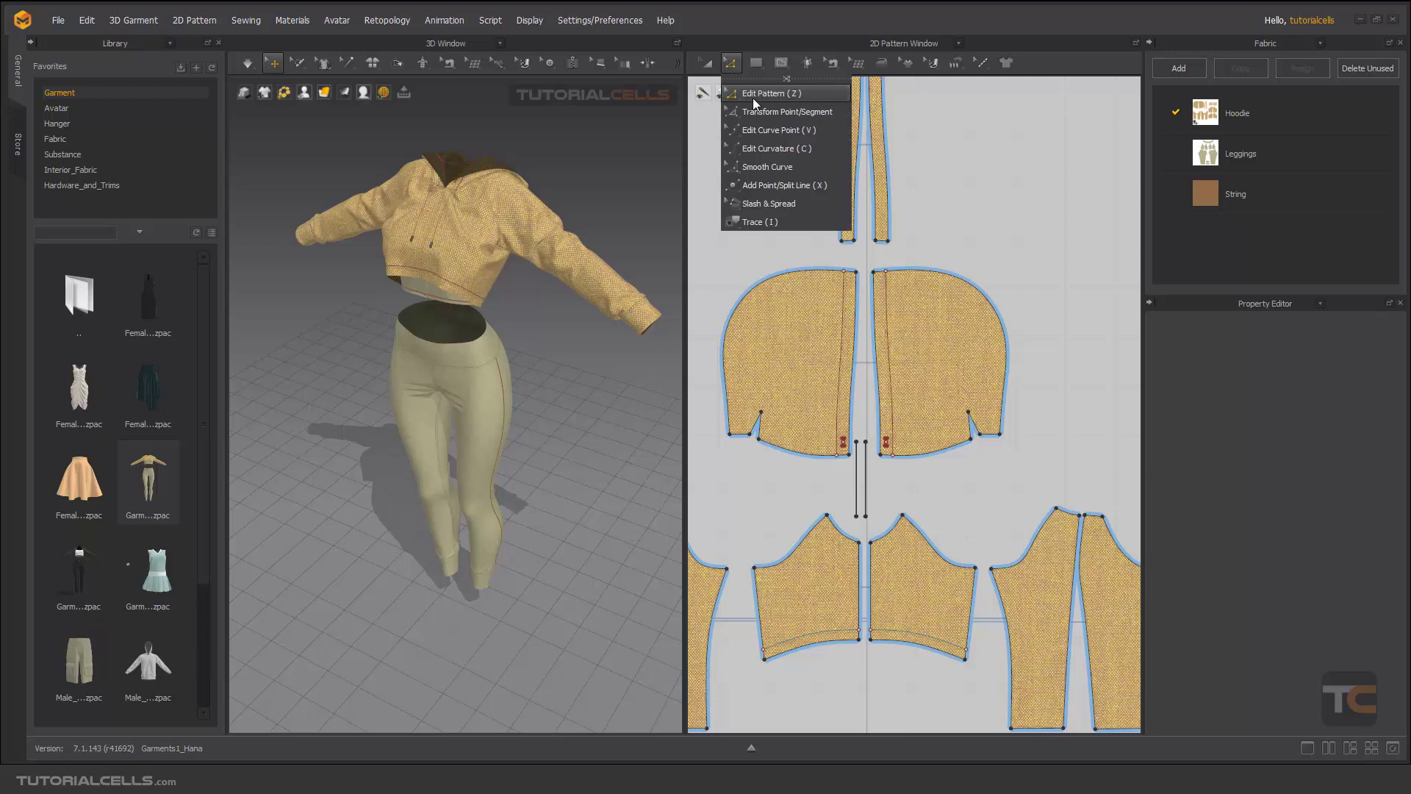
left_click(763, 223)
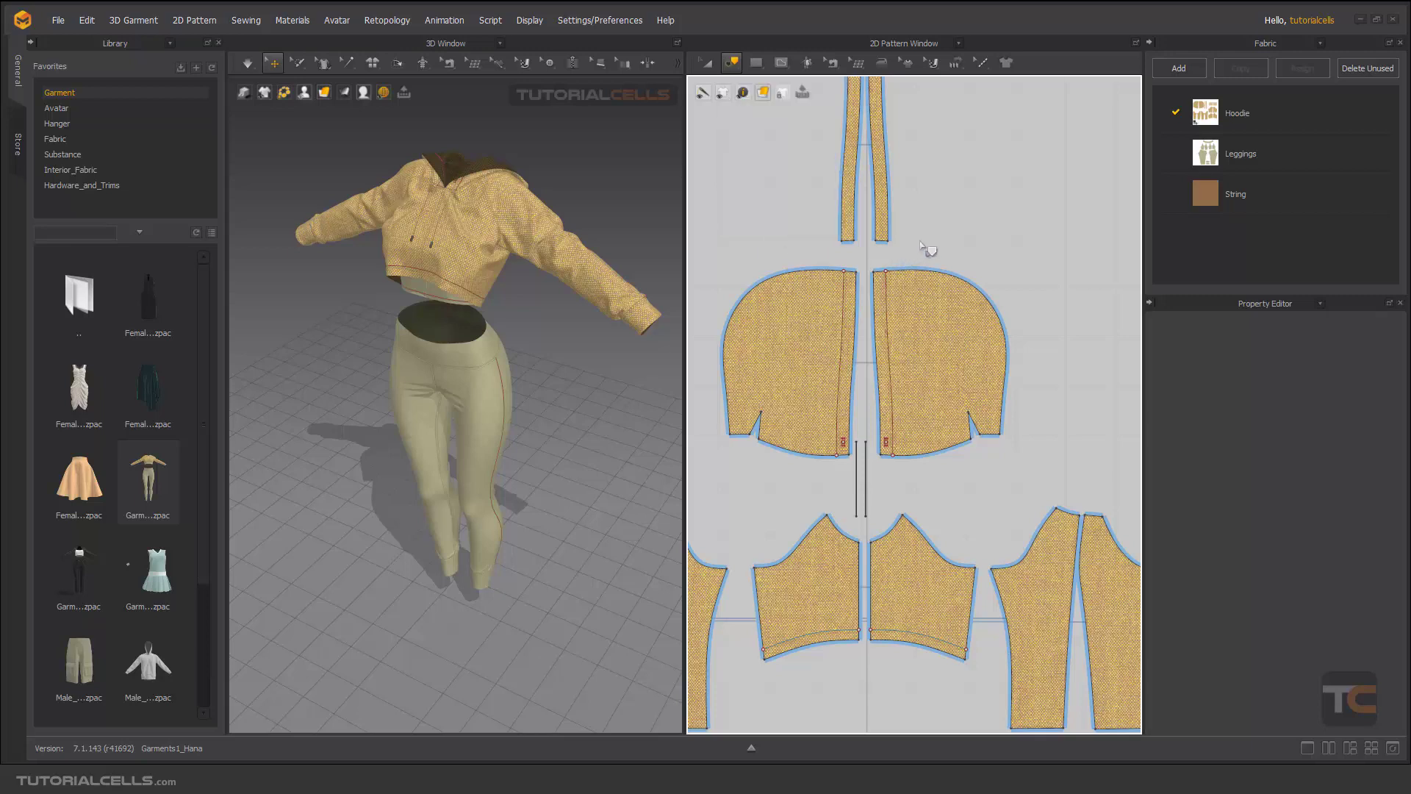
Look over the 2D toolbar tools, reselect Trace, and reopen the pattern editing flyout
scroll(937, 248, "up", 1)
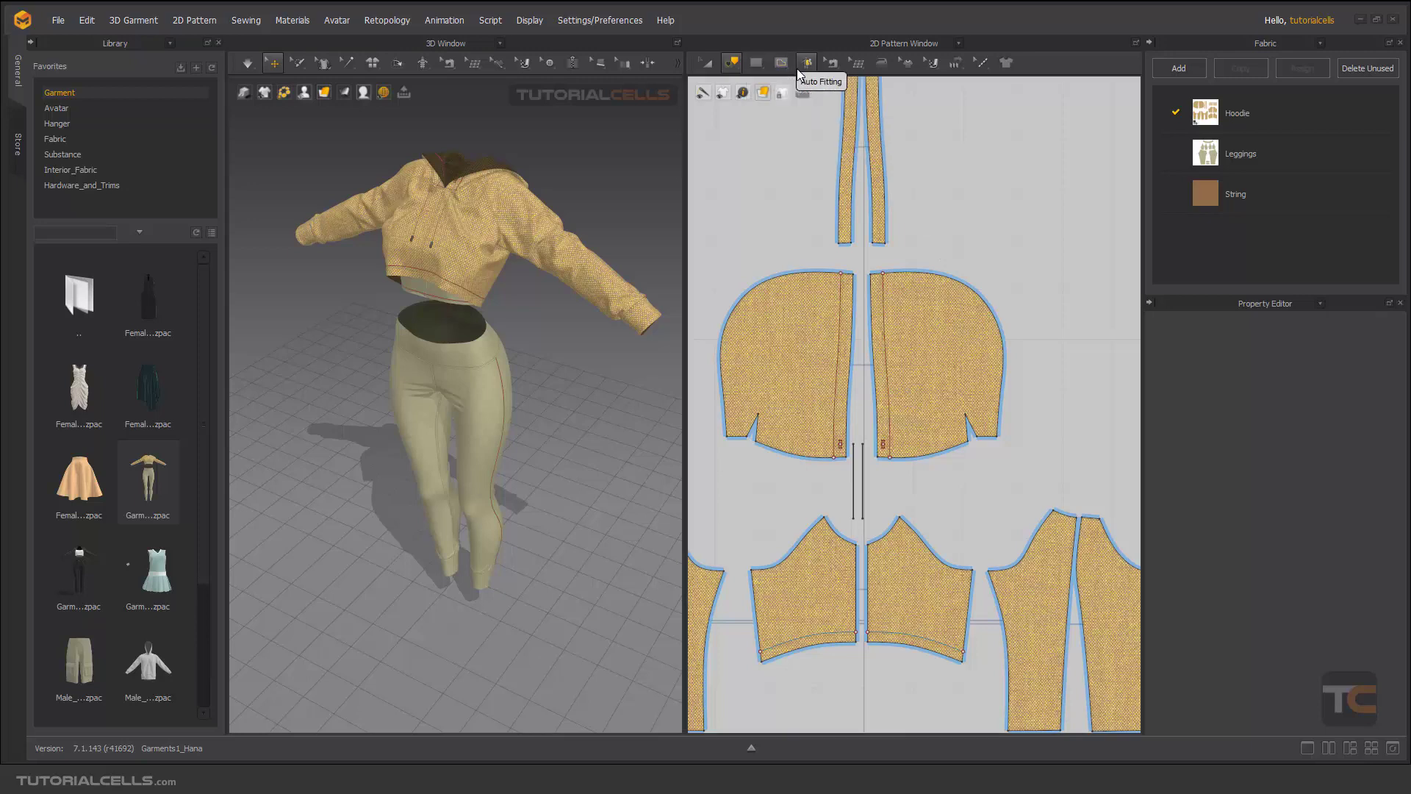
mouse_move(783, 69)
mouse_move(856, 70)
mouse_move(739, 69)
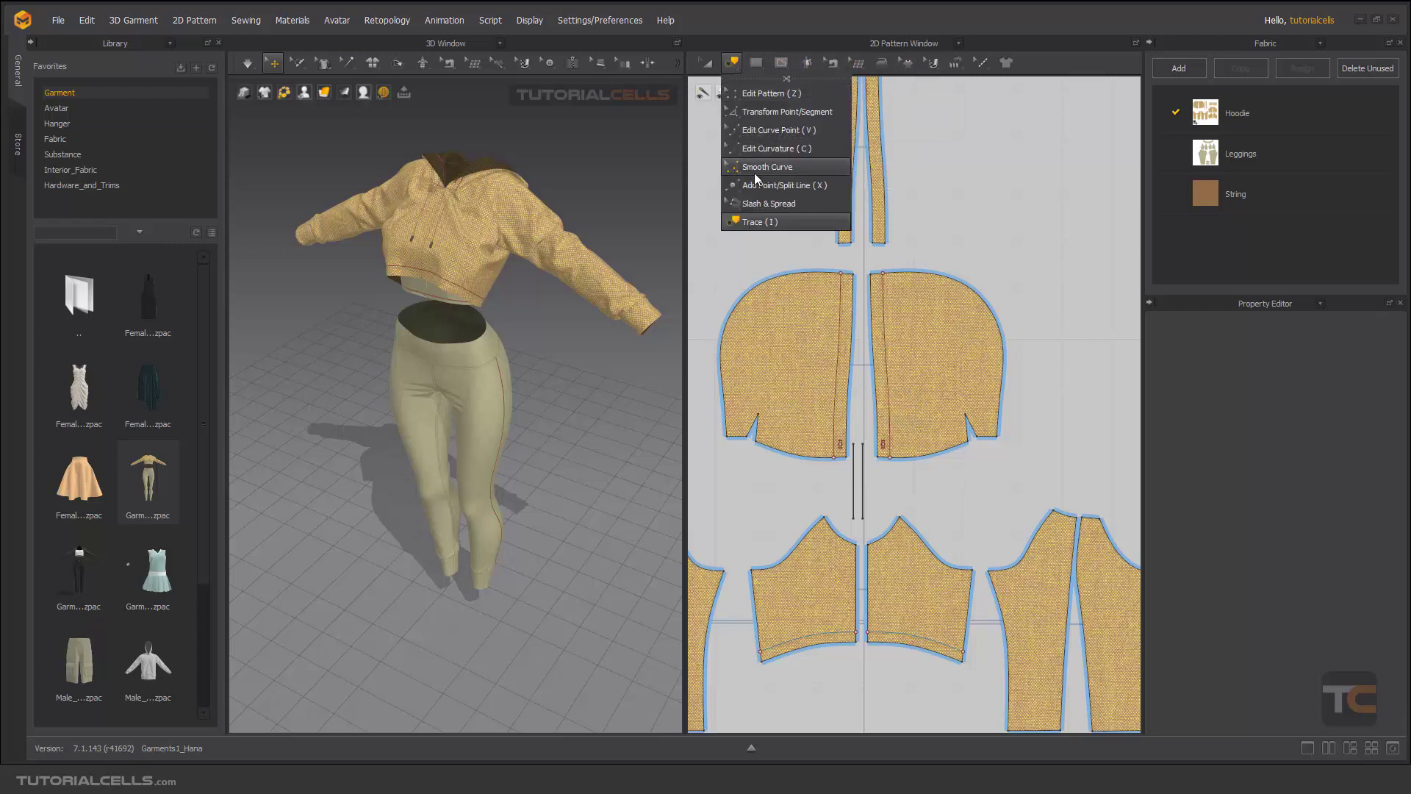
left_click(772, 222)
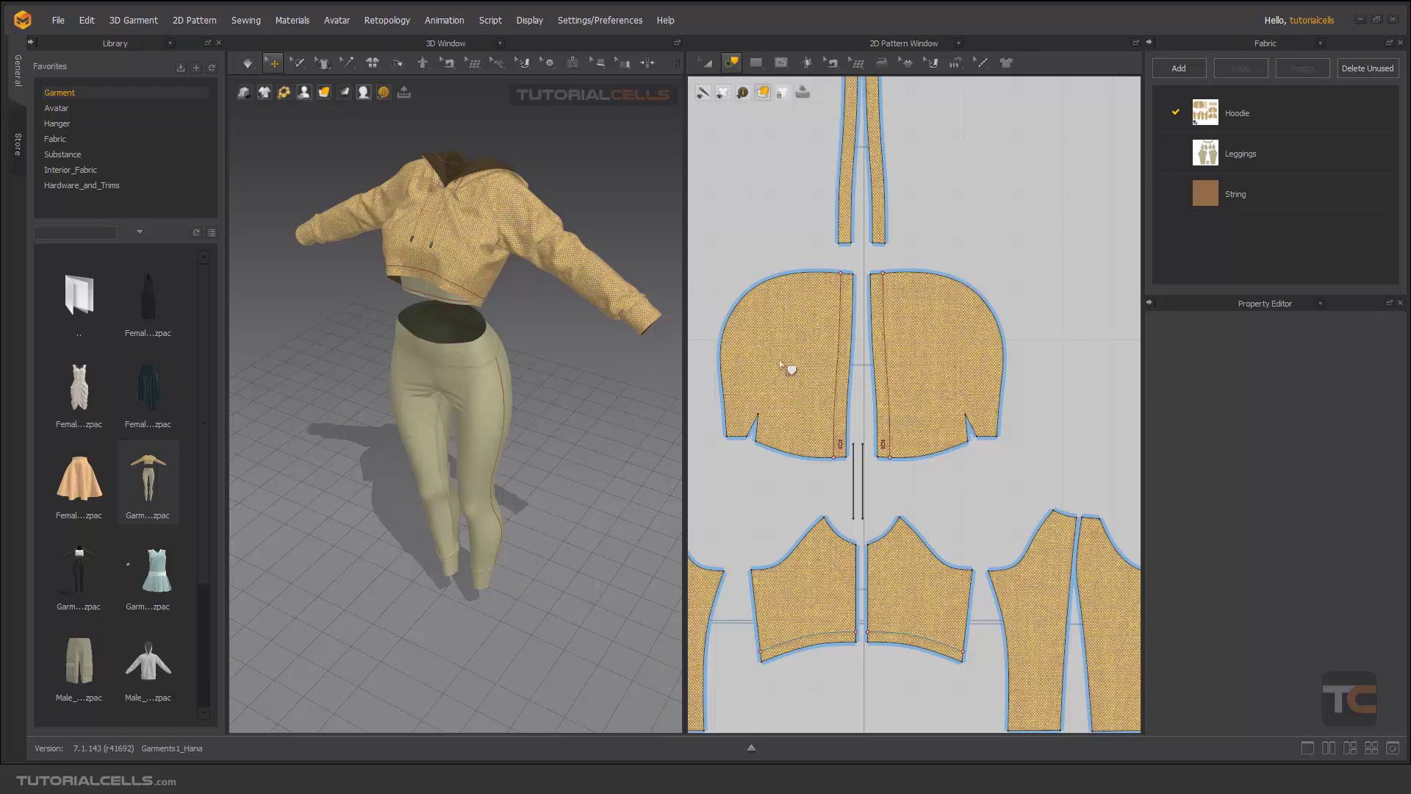
left_click(732, 63)
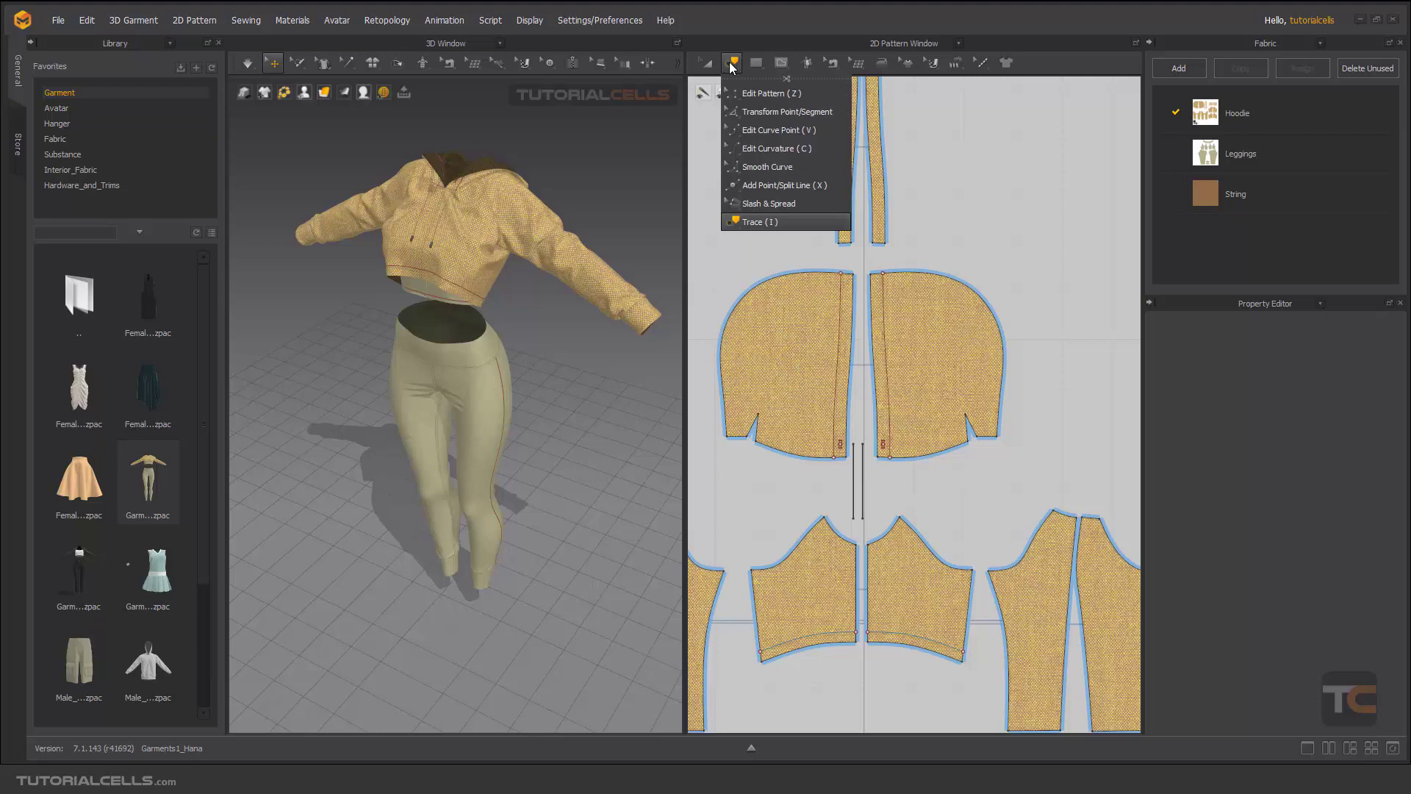
Choose the Internal Rectangle tool and zoom in on the sleeve piece
left_click(779, 64)
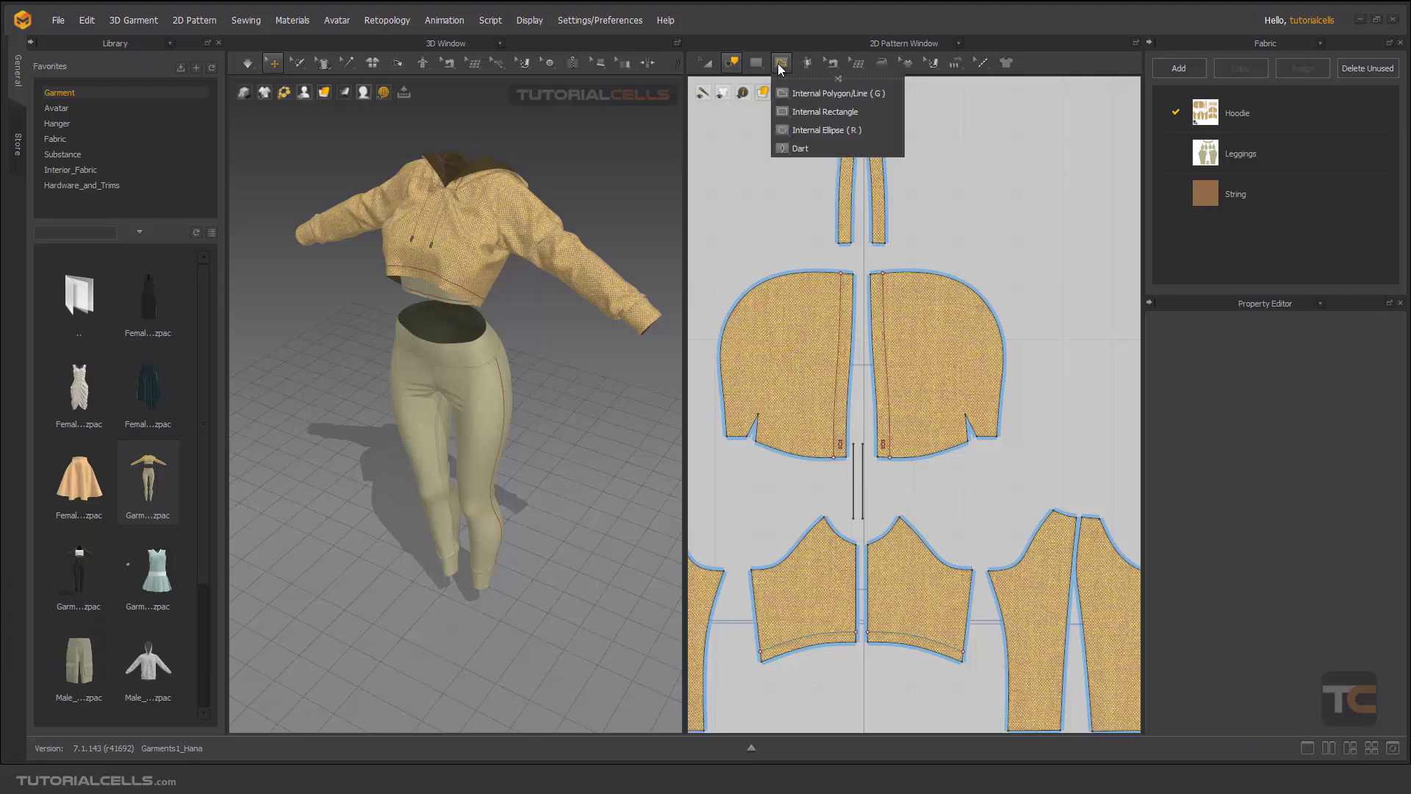
left_click(804, 113)
scroll(790, 339, "up", 3)
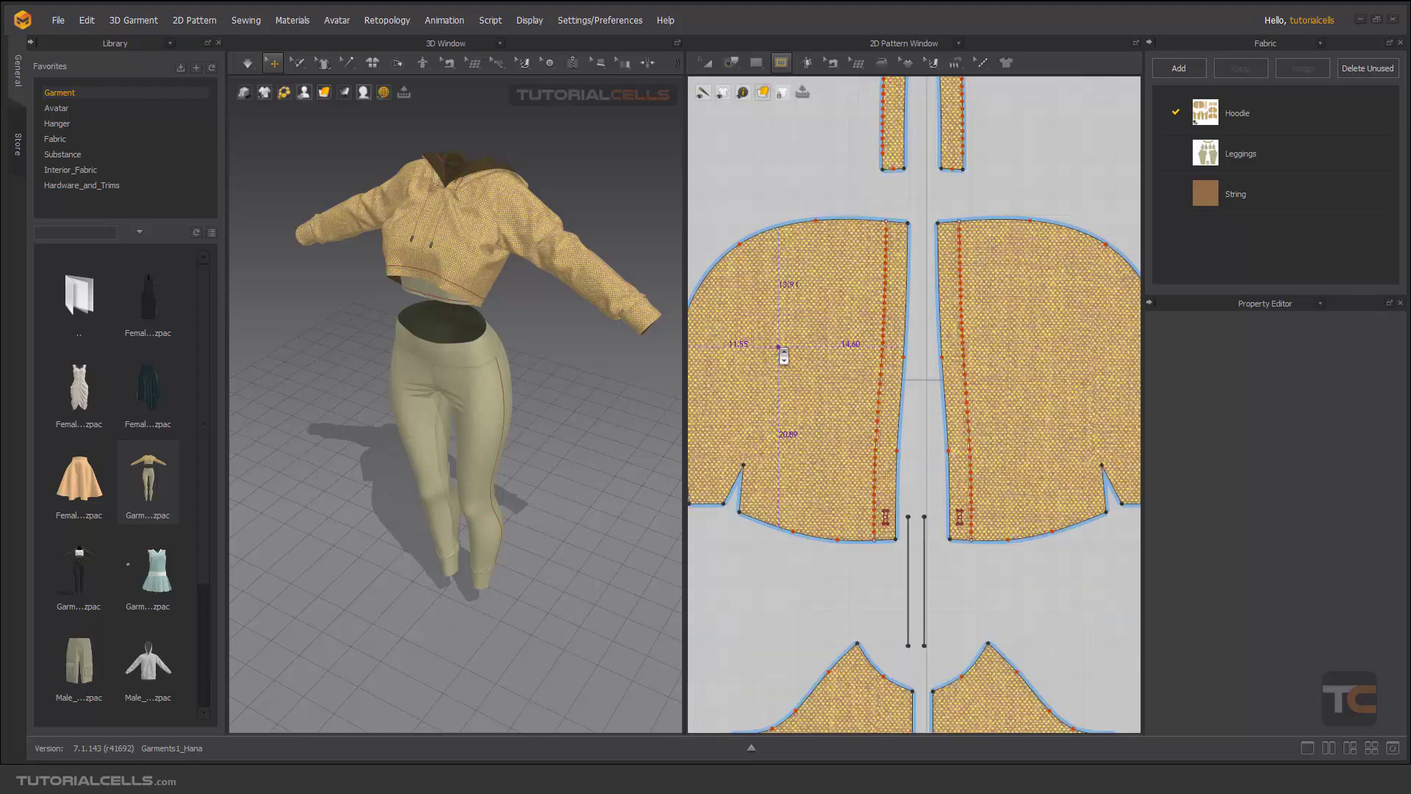
scroll(798, 352, "down", 4)
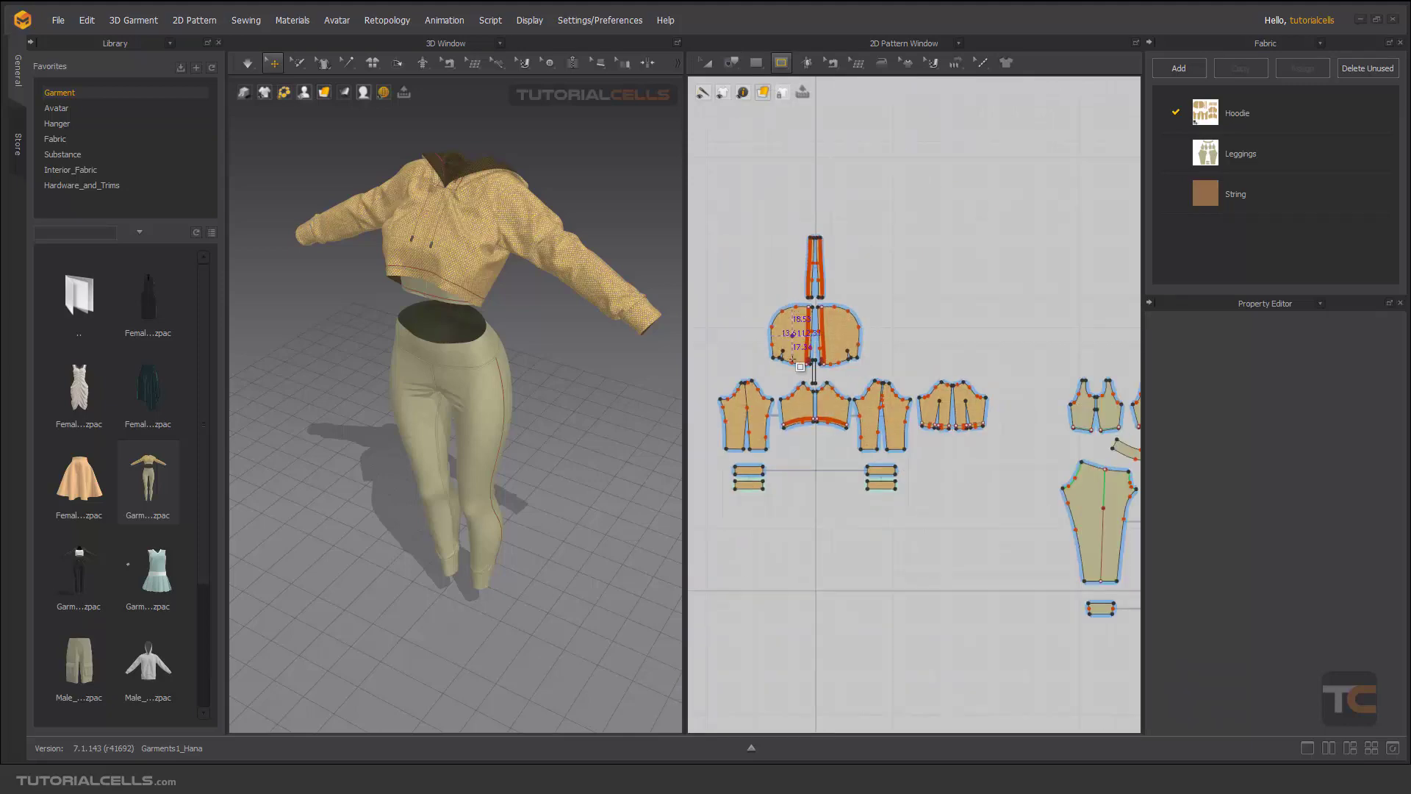
scroll(826, 416, "up", 3)
scroll(826, 416, "up", 5)
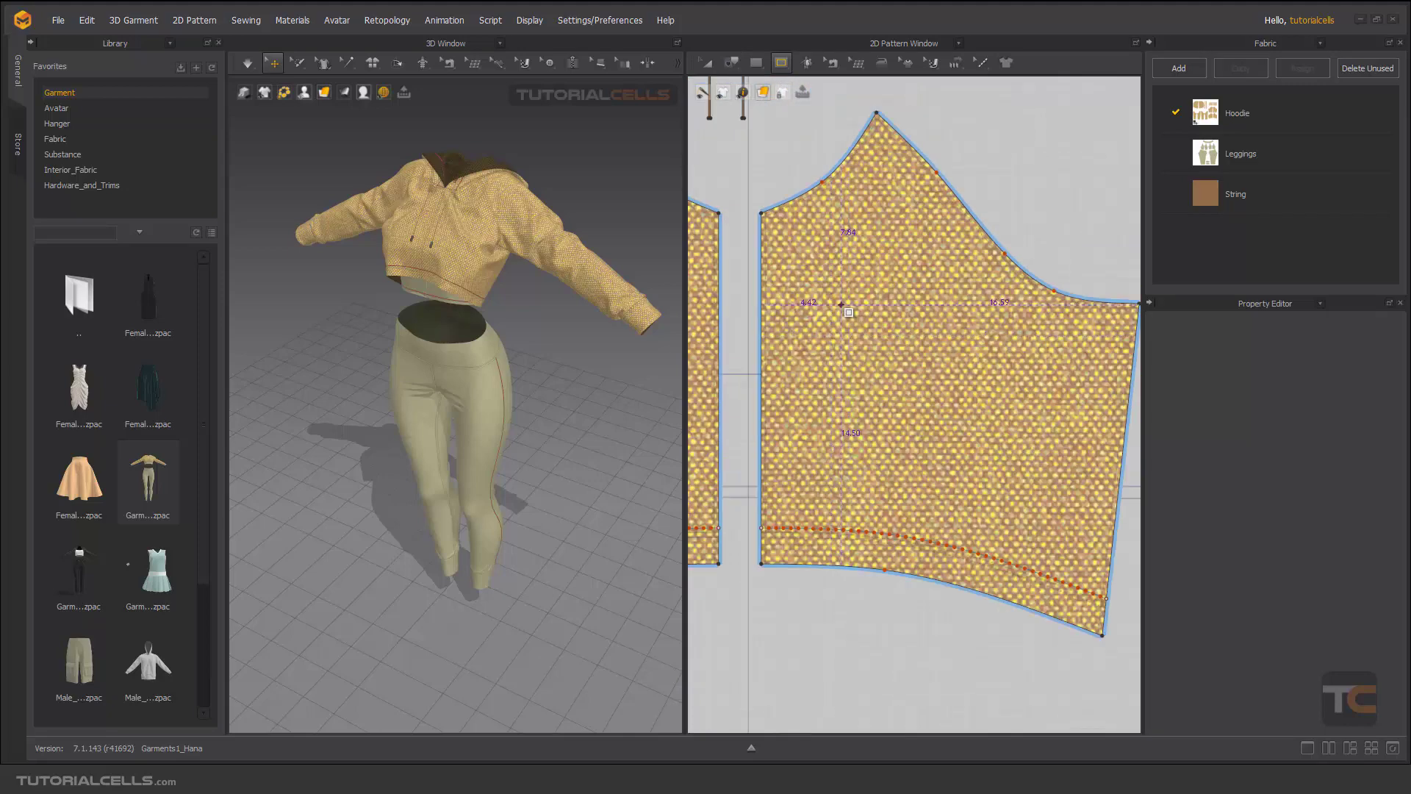
Draw a square internal rectangle on the sleeve piece and select it
left_click_drag(840, 304, 959, 439)
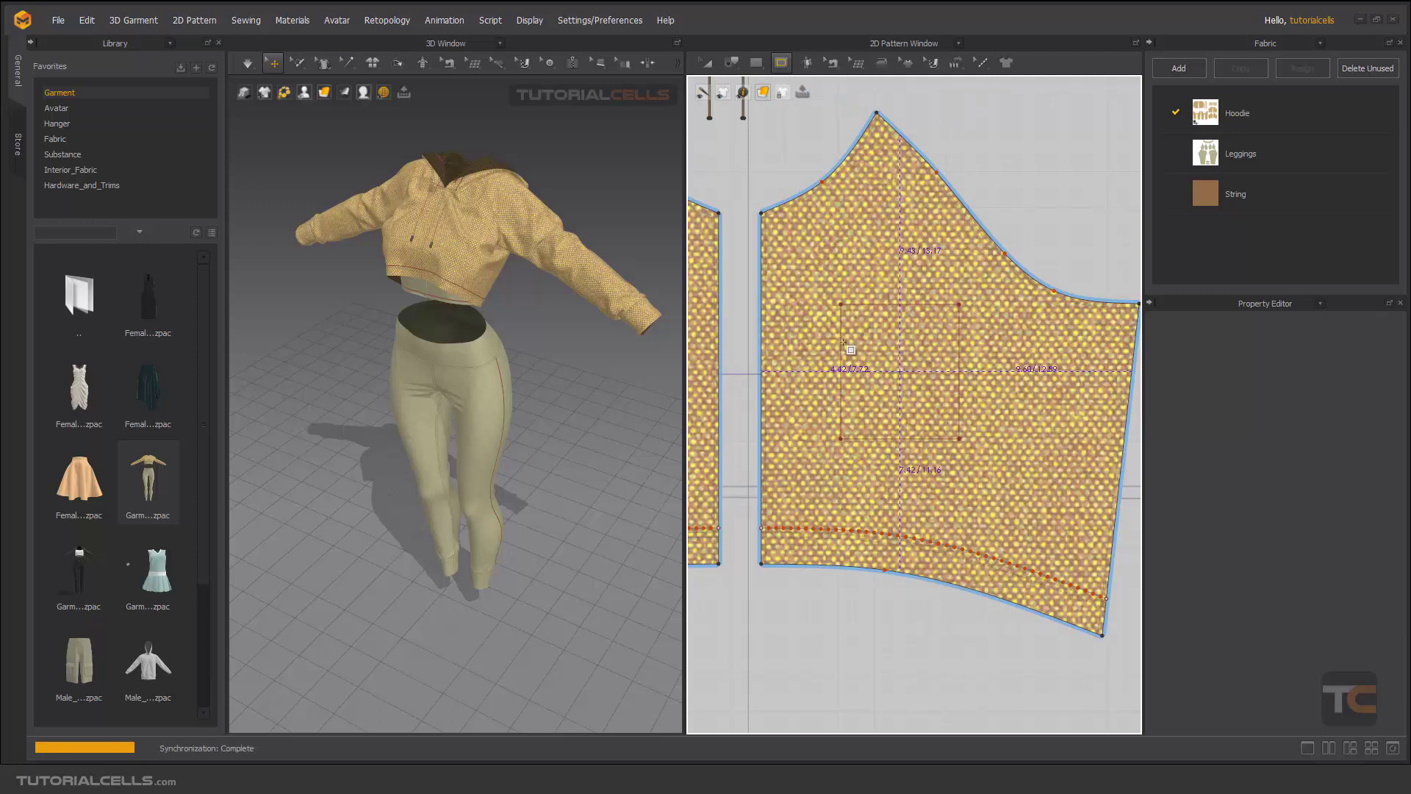
left_click(840, 298)
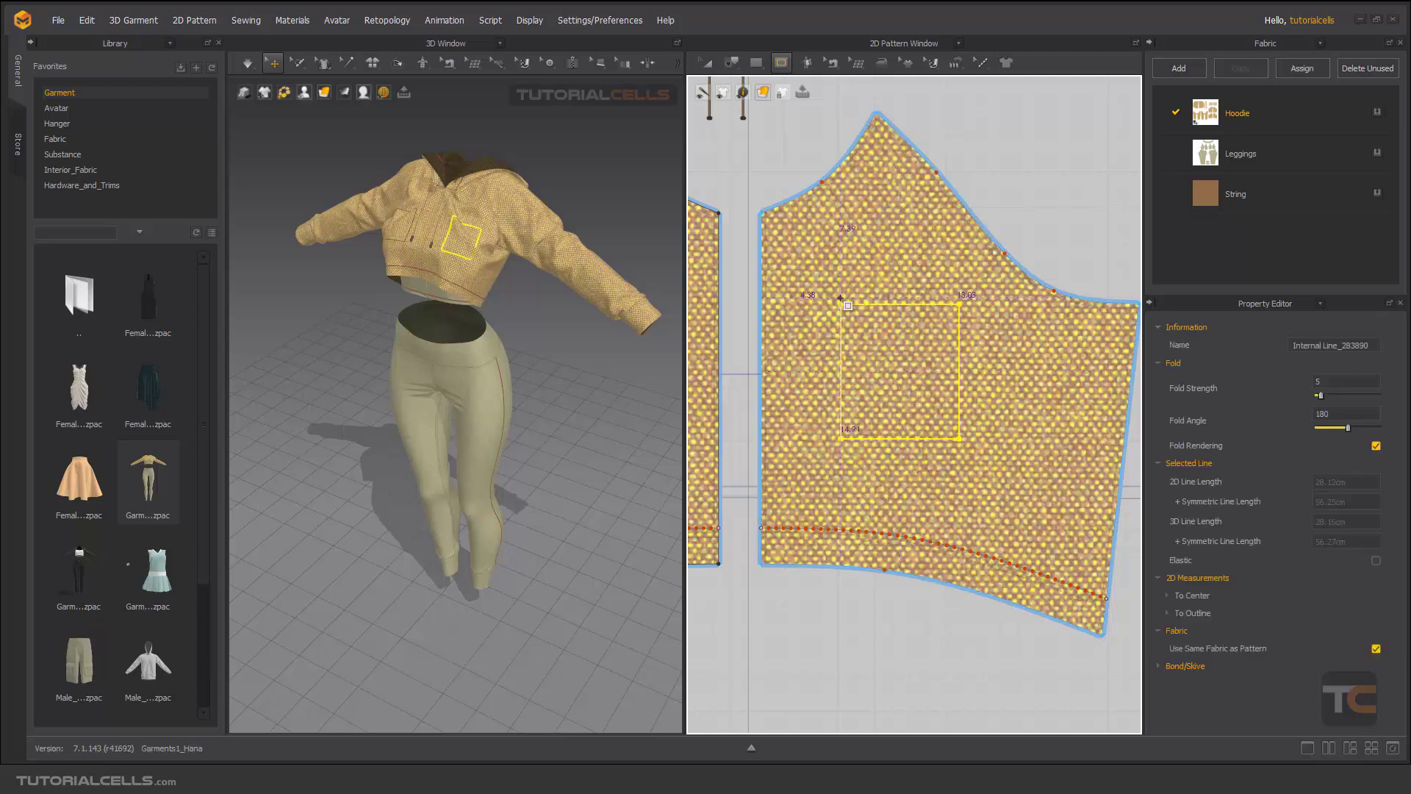
scroll(482, 175, "up", 5)
scroll(474, 360, "up", 8)
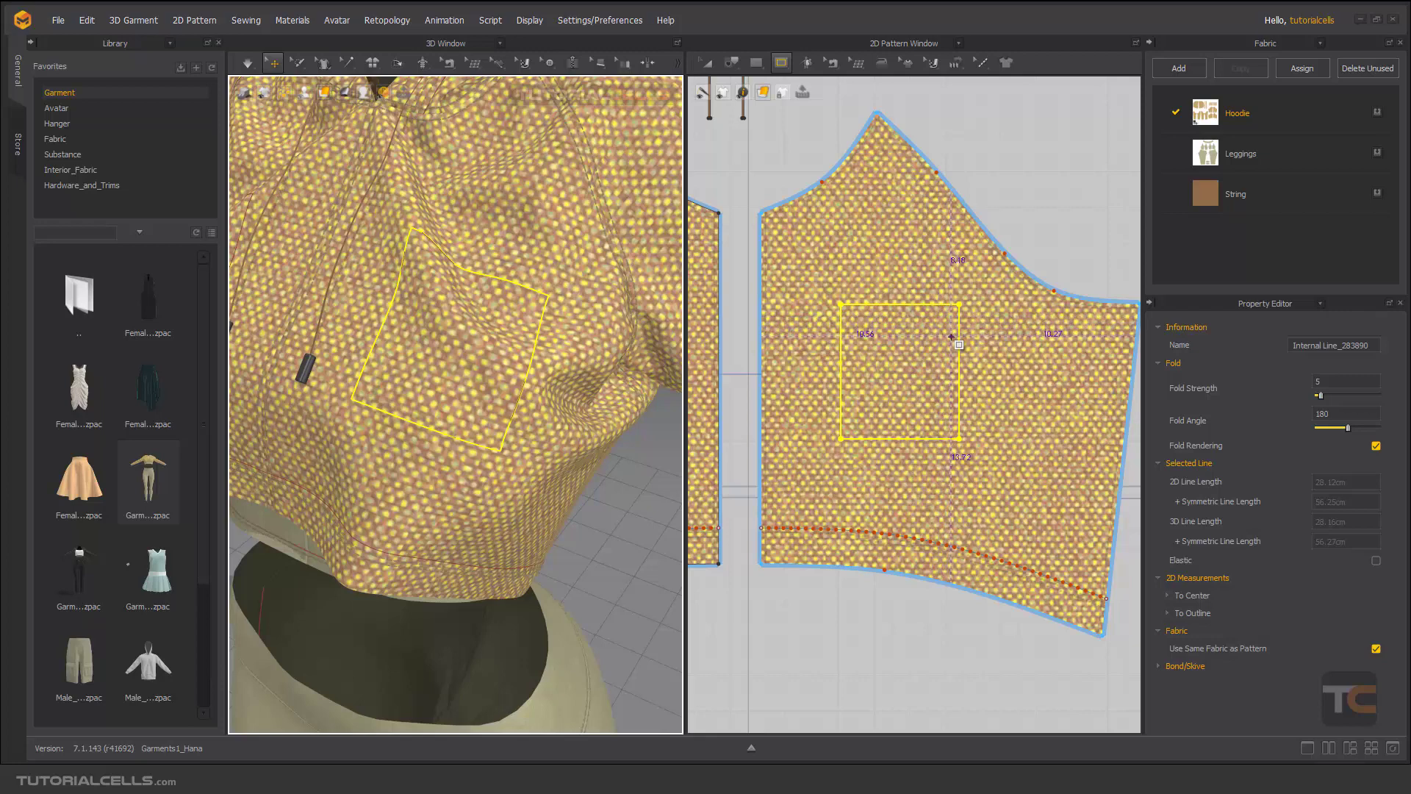
Switch the 2D pattern display to Mesh, then back to Texture Surface
left_click(764, 93)
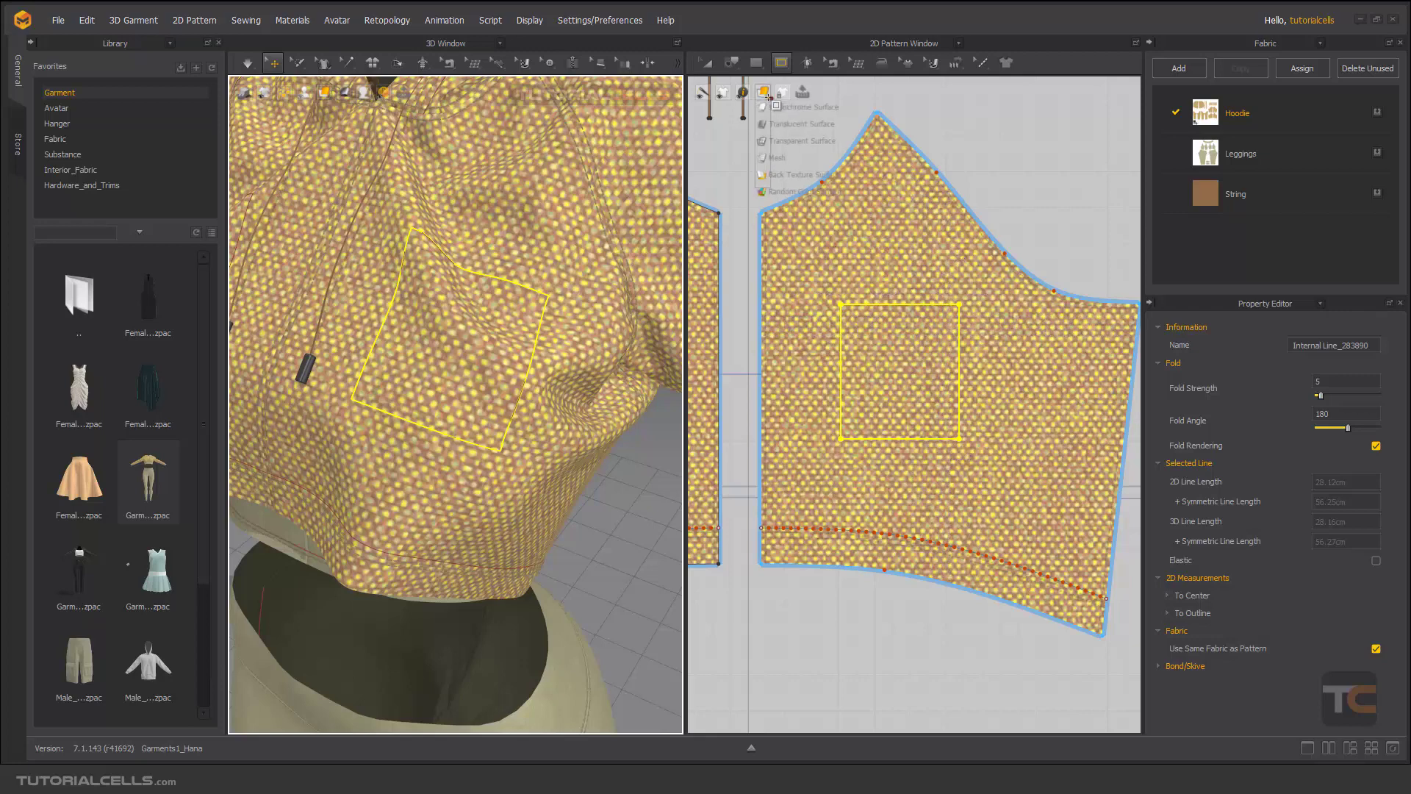
left_click(793, 160)
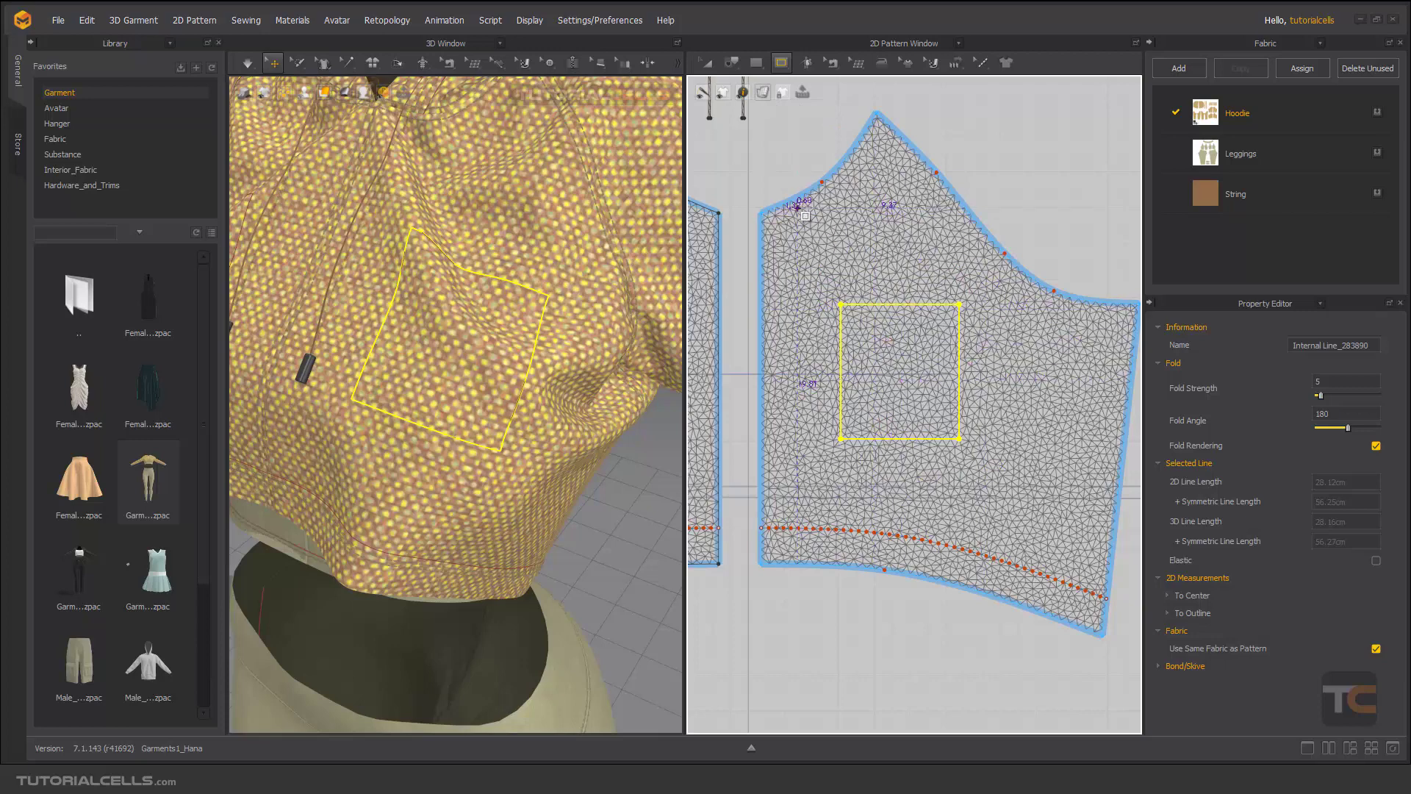
left_click(765, 93)
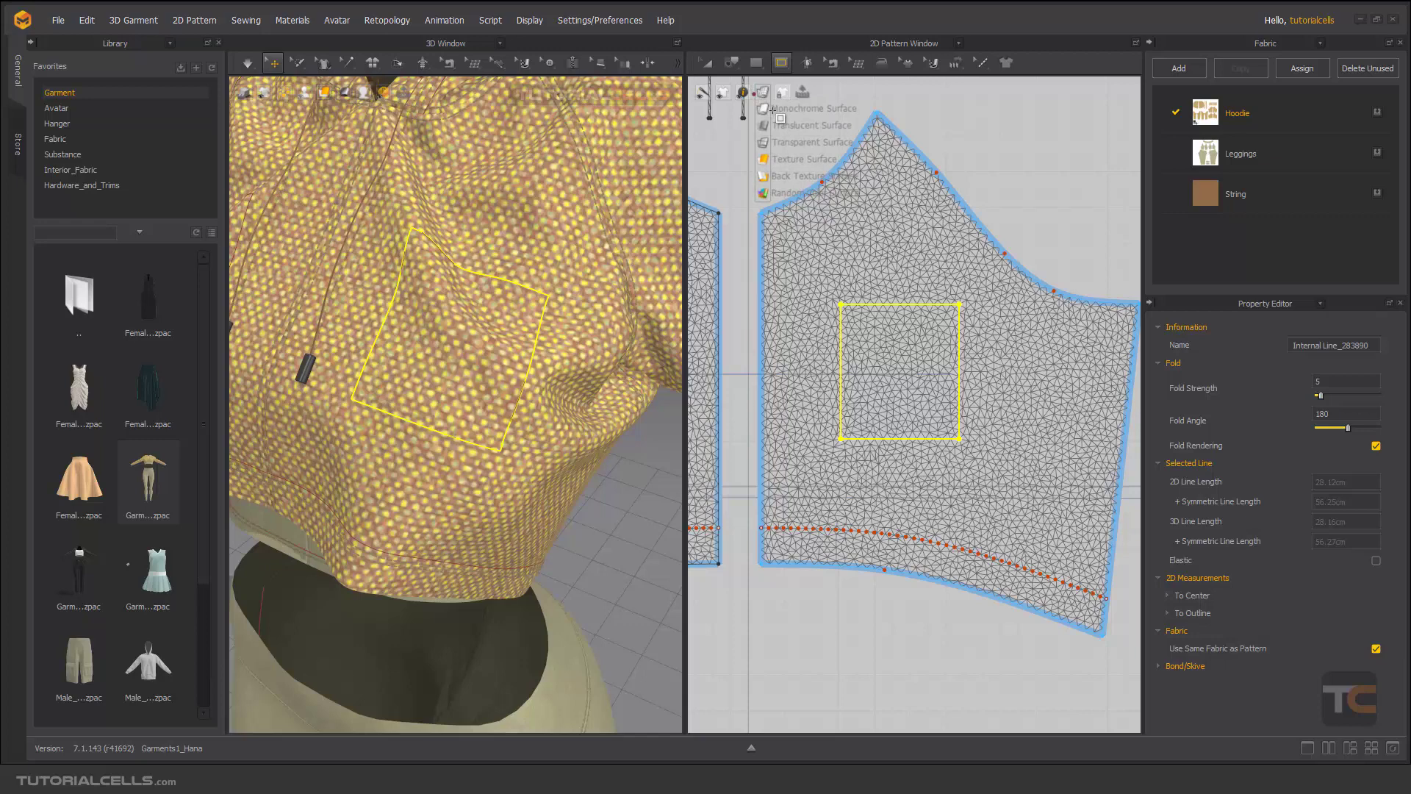
left_click(786, 162)
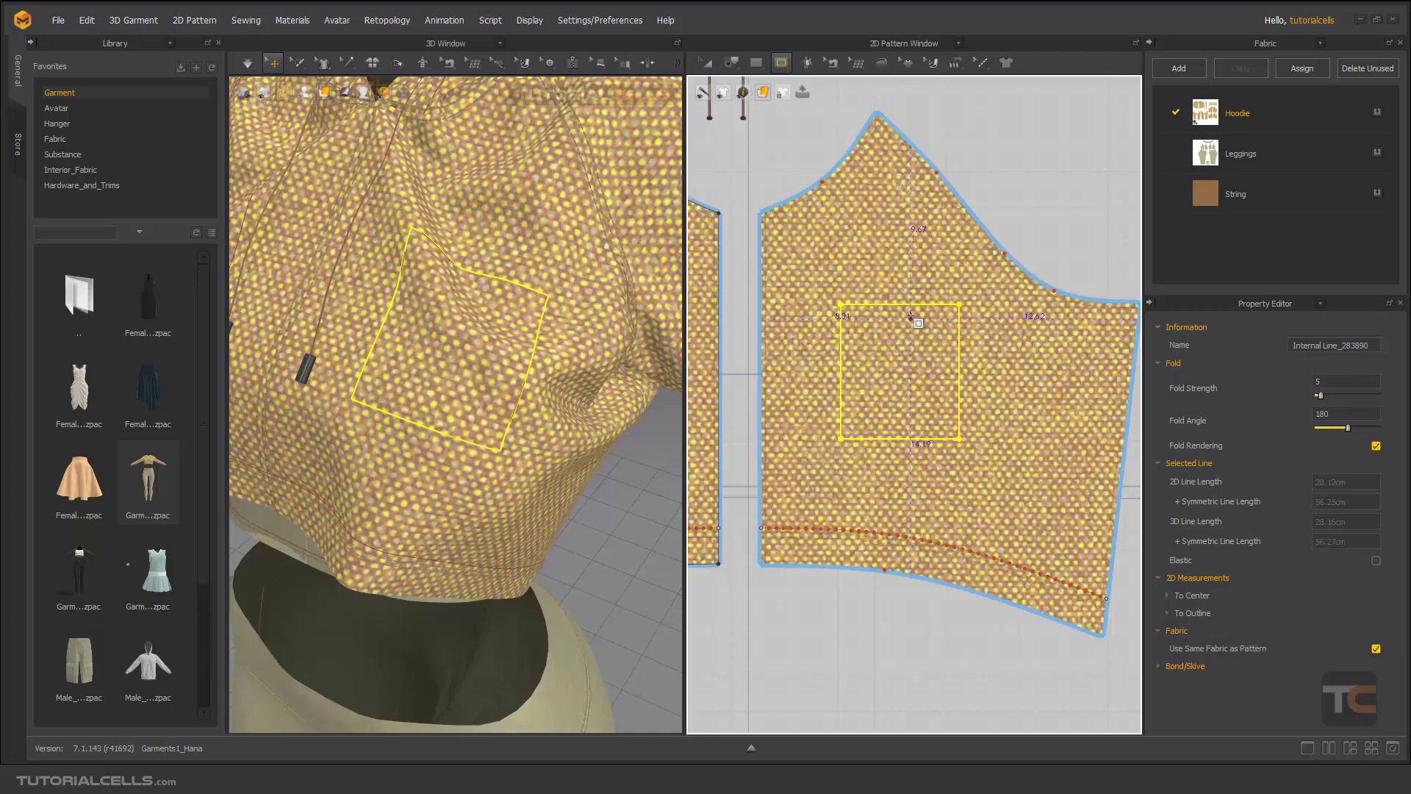
left_click(730, 63)
With the Trace tool, reselect the square internal line and open its trace menu
left_click(742, 90)
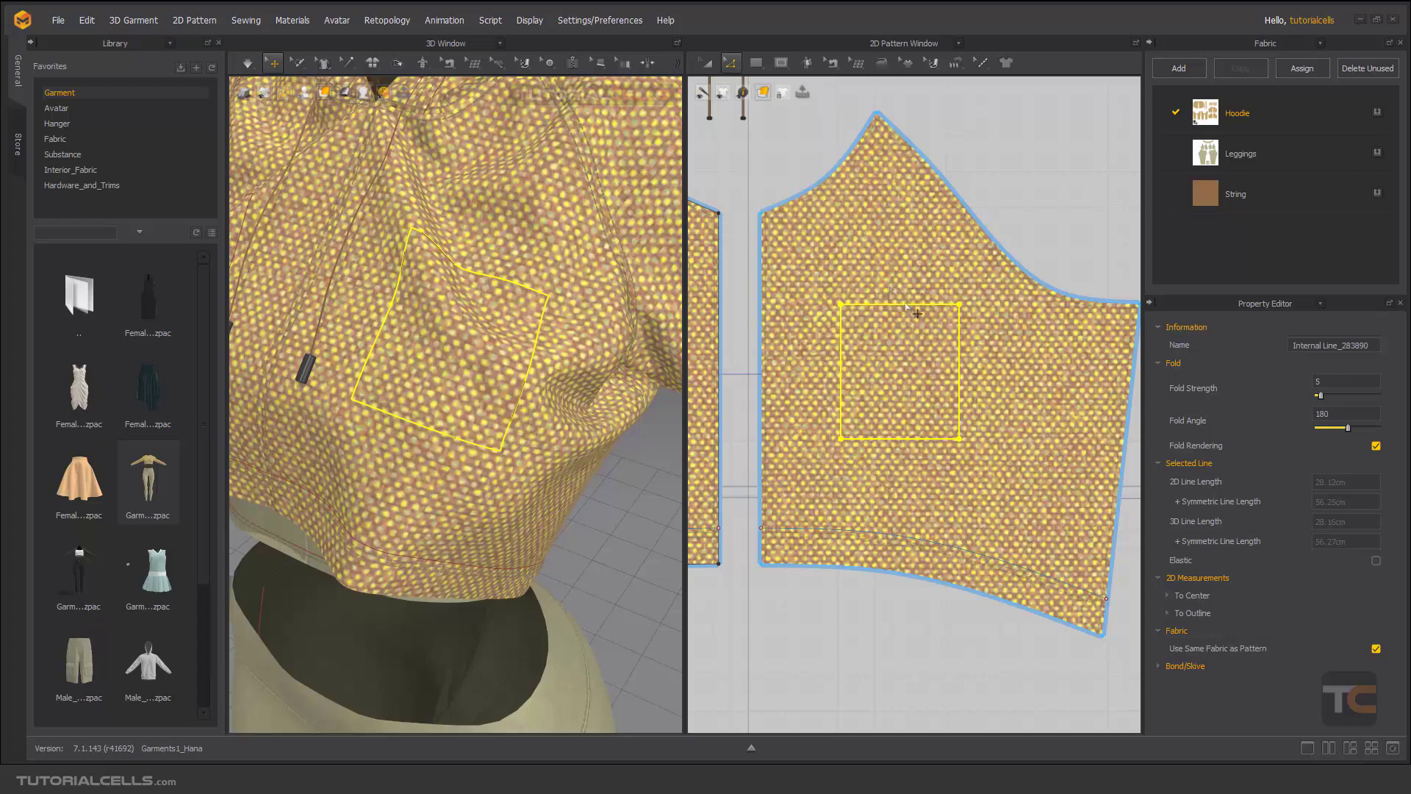
right_click(908, 307)
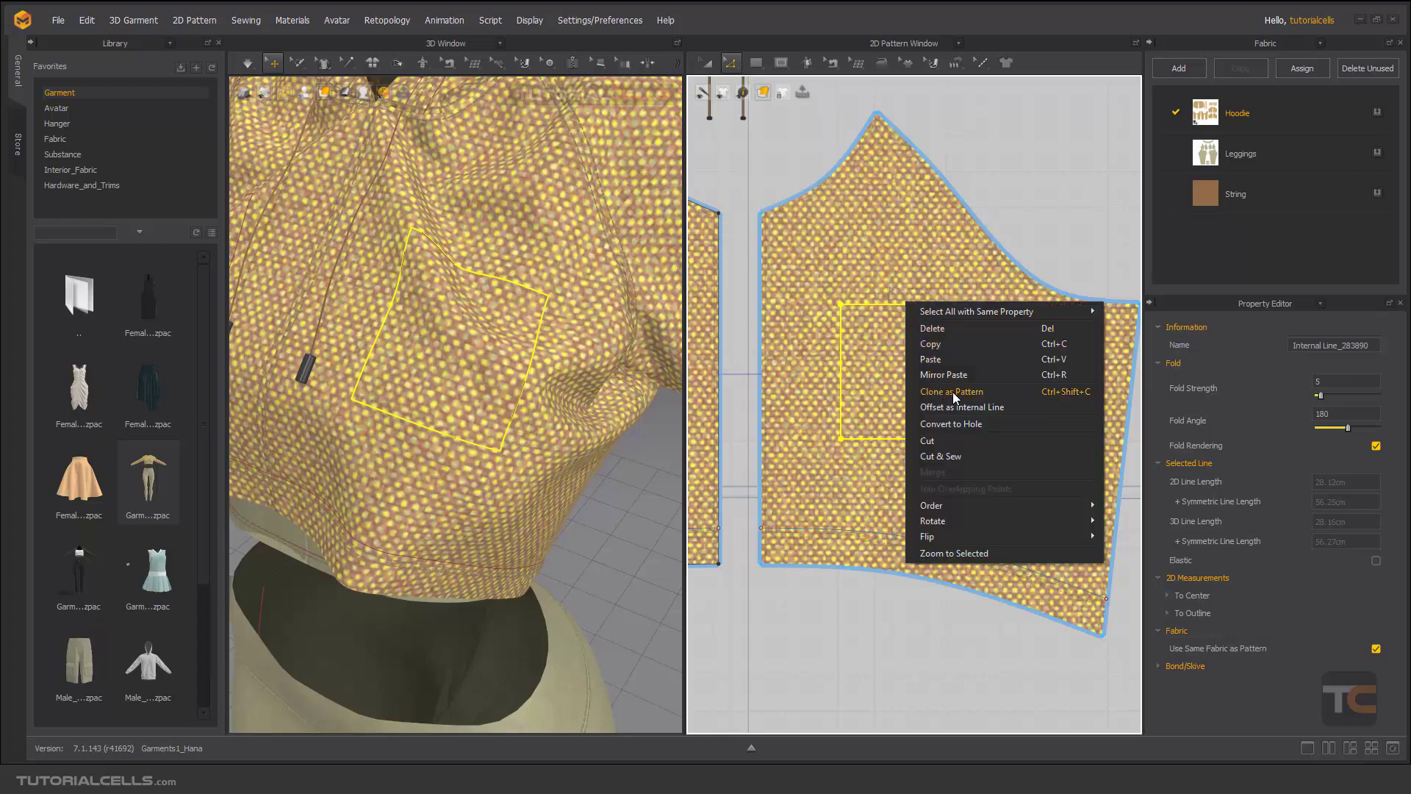
left_click(730, 63)
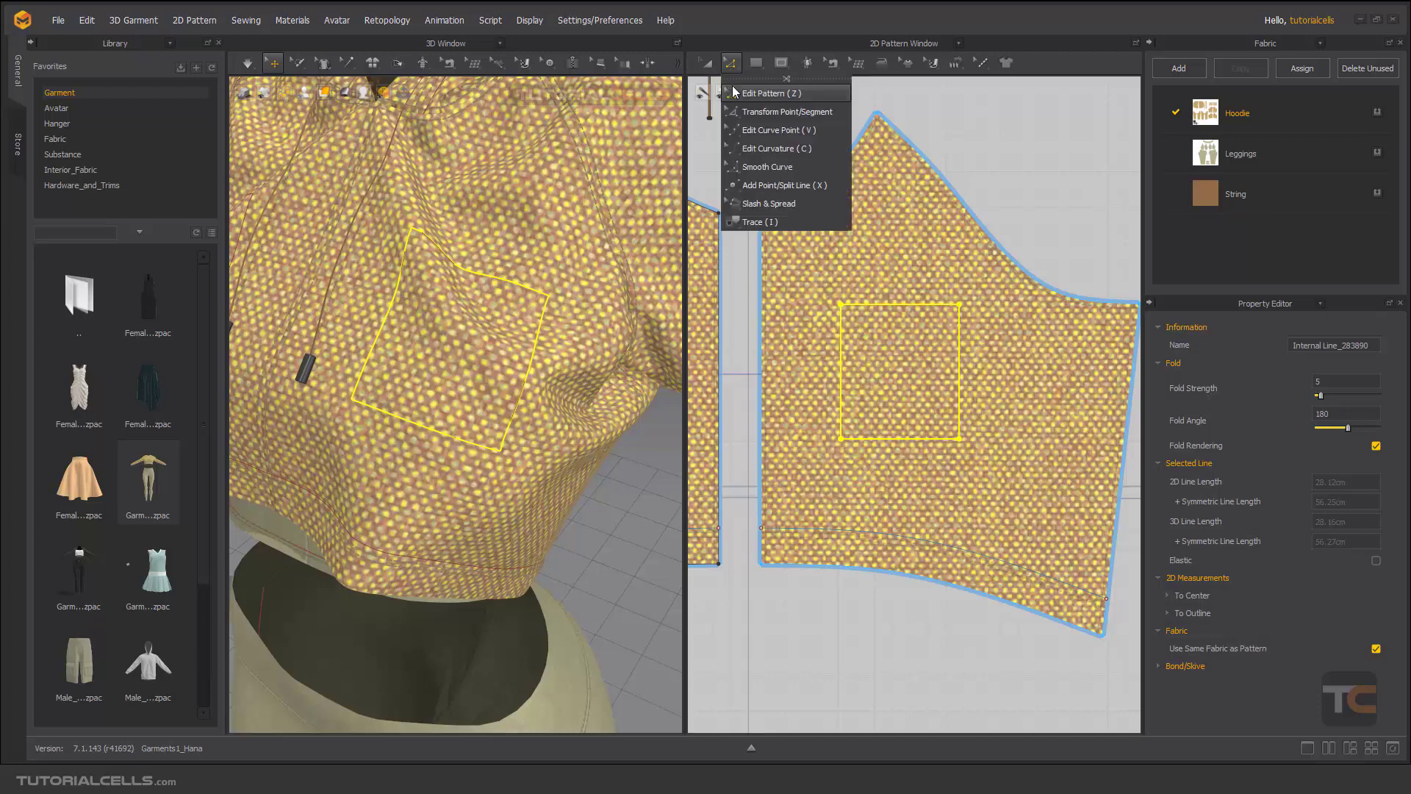
left_click(770, 222)
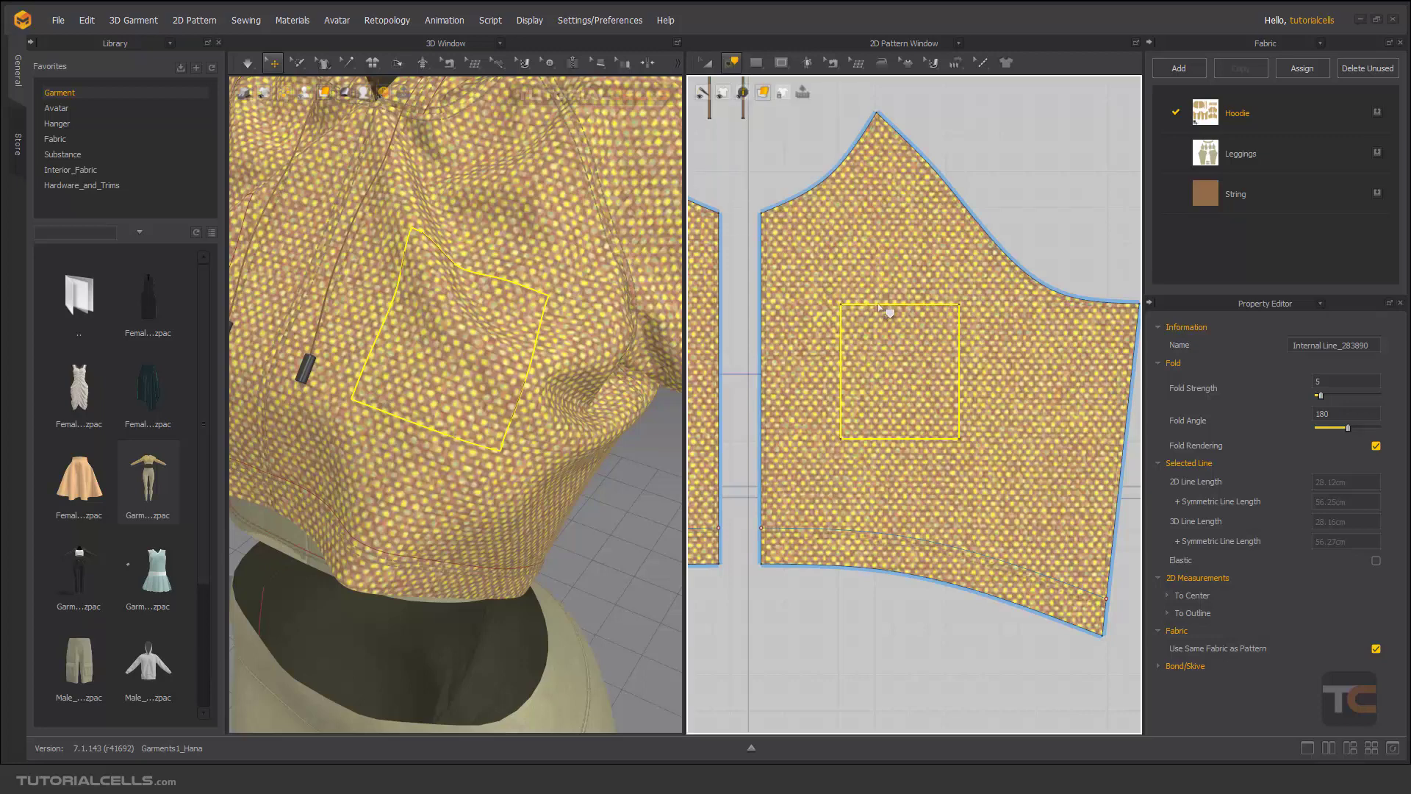
left_click(1023, 222)
left_click(905, 304)
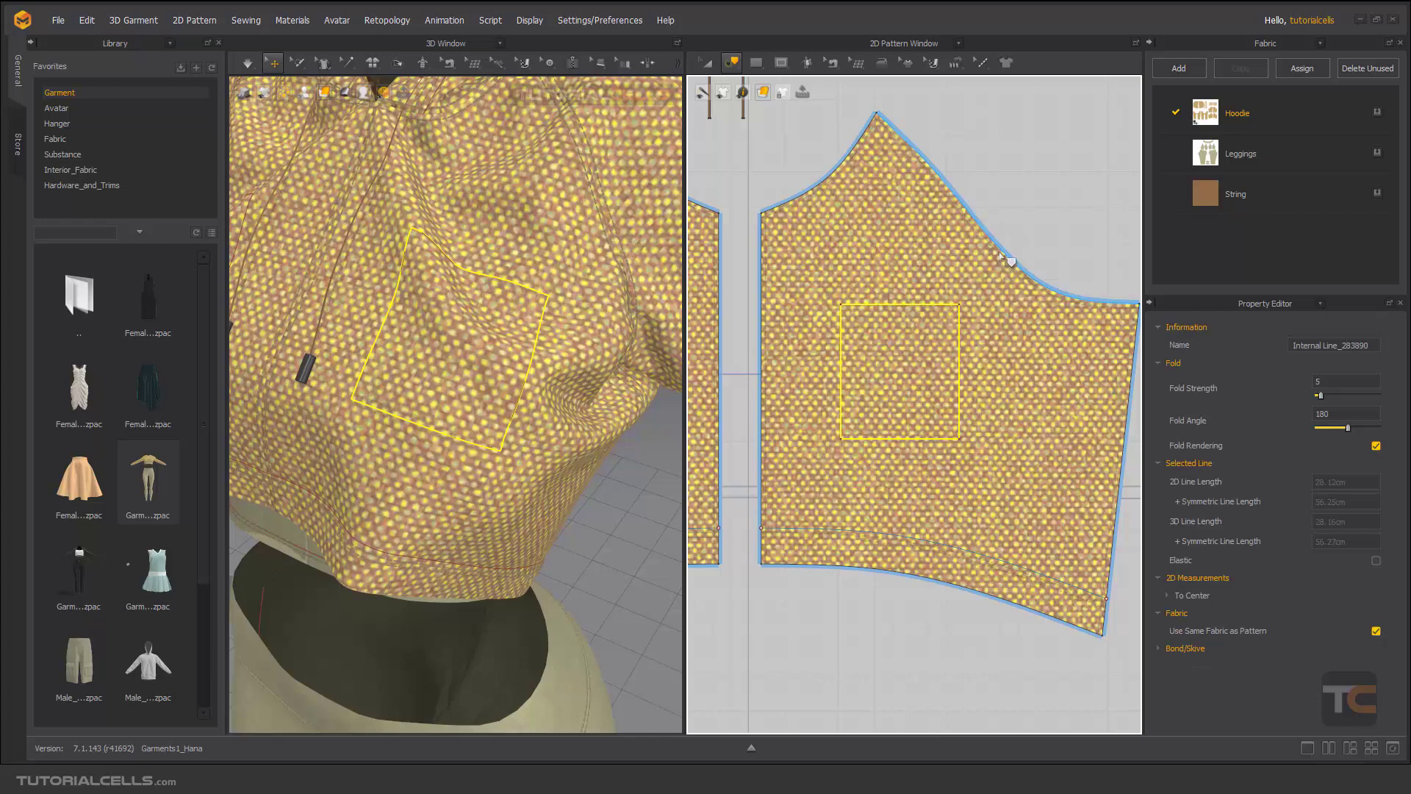
right_click(892, 307)
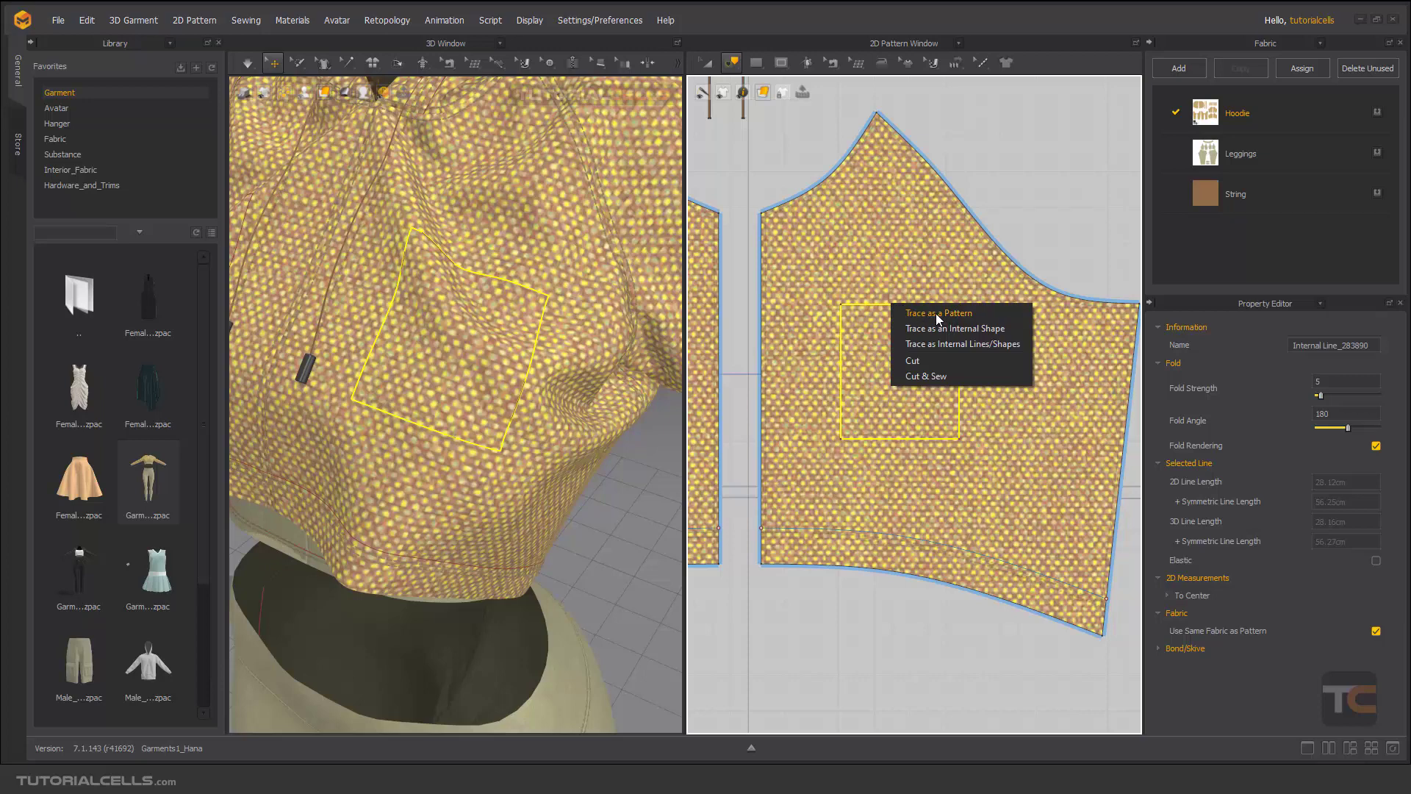
Trace the square as a pattern, place the new piece beside the sleeve, then reselect the square
left_click(936, 313)
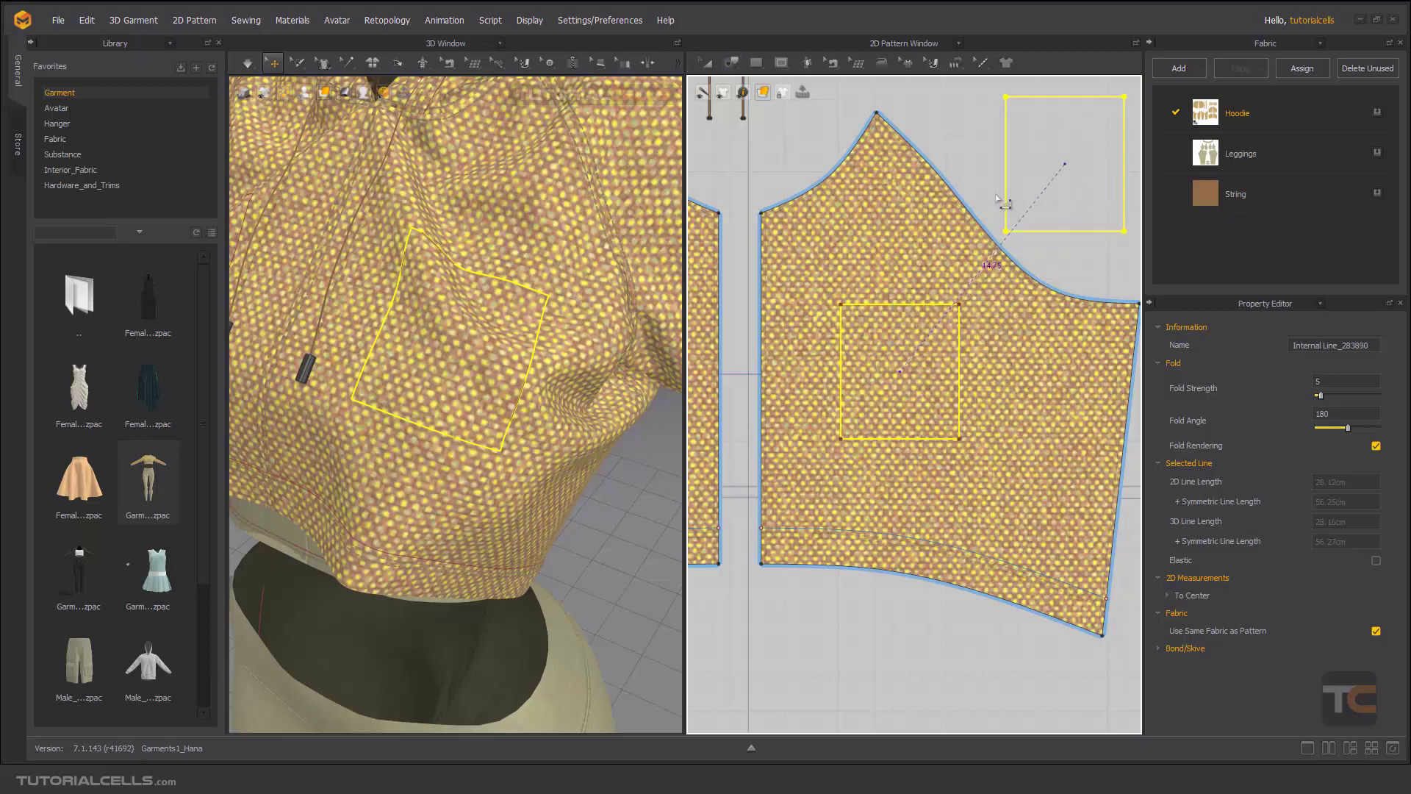
left_click(1021, 206)
scroll(1014, 207, "down", 2)
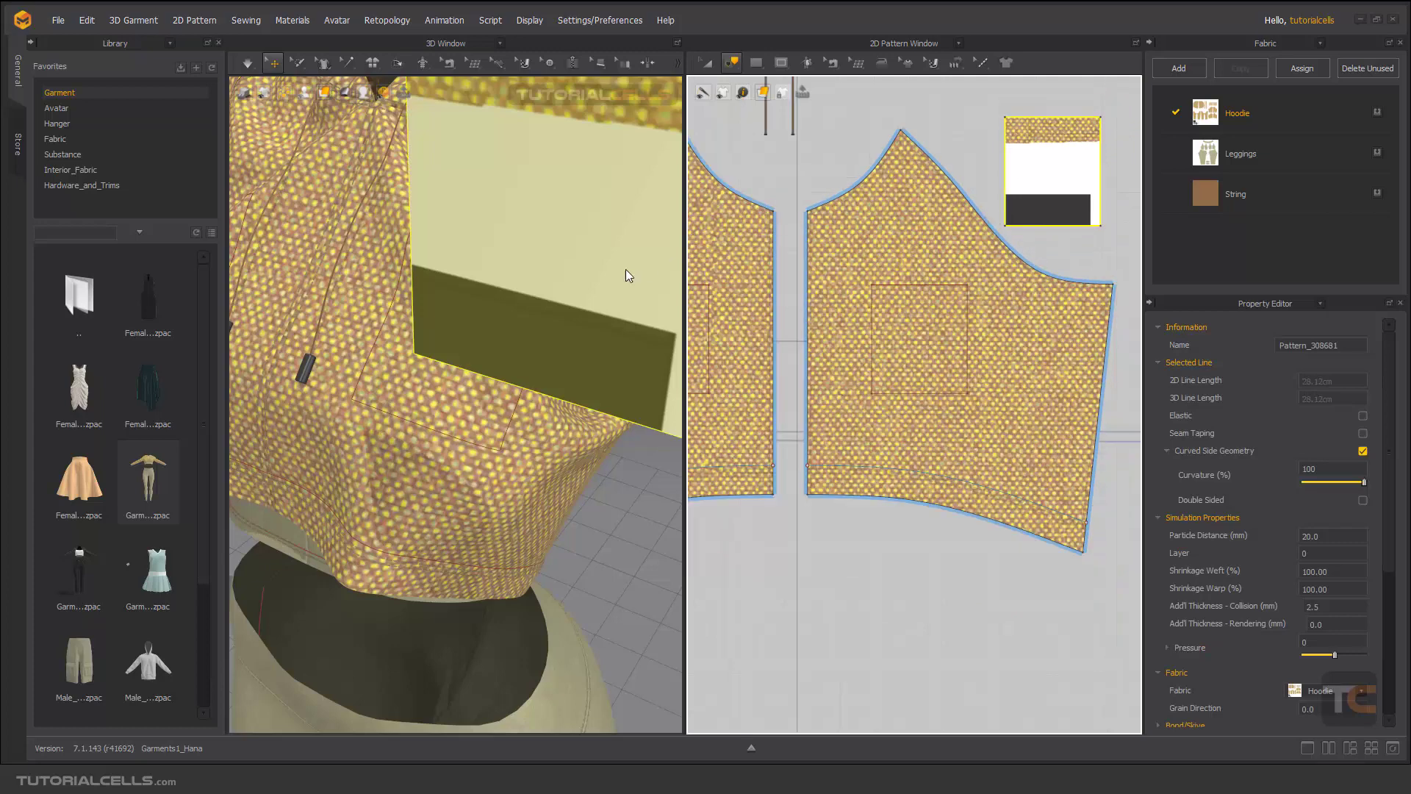
scroll(625, 269, "down", 10)
scroll(1047, 188, "down", 3)
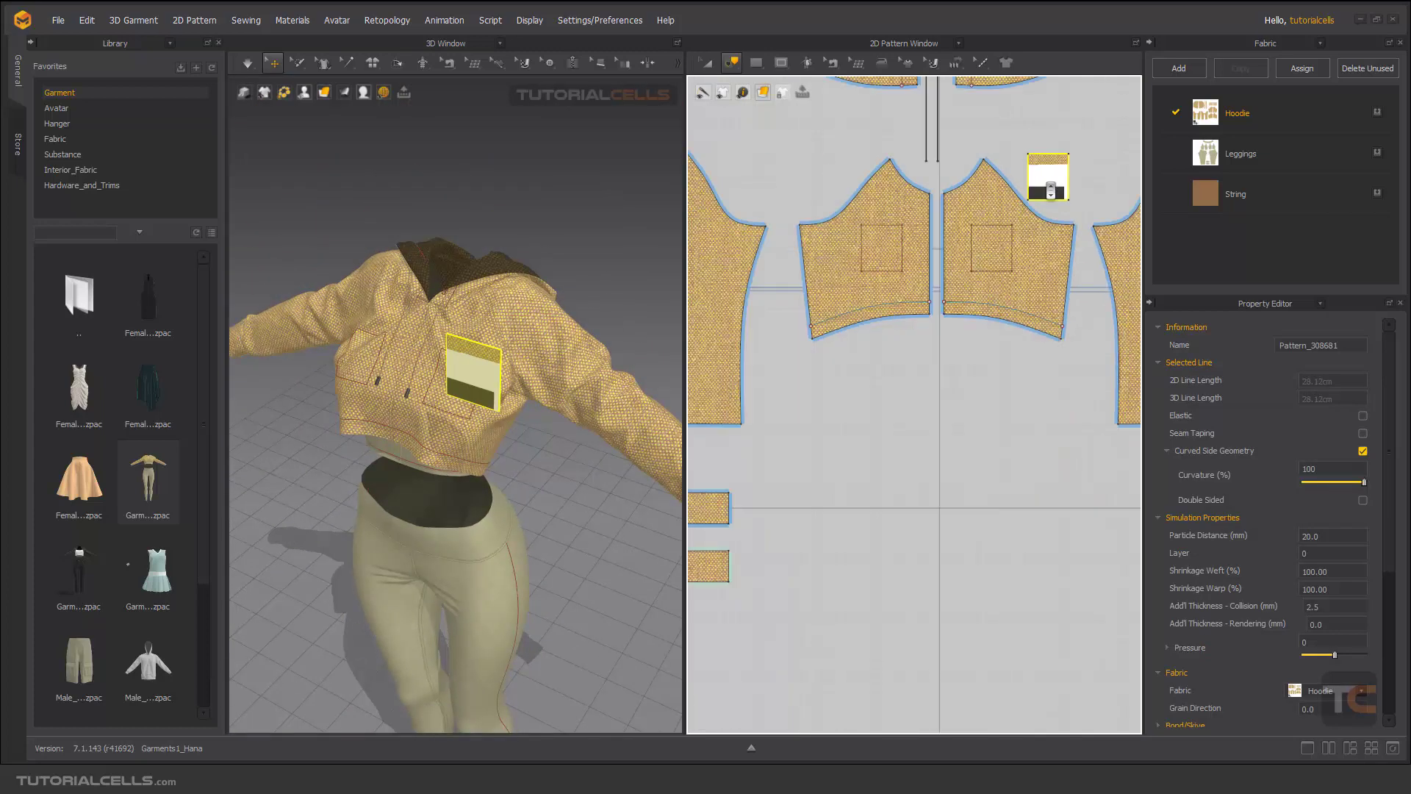
scroll(1047, 189, "up", 4)
left_click(905, 312)
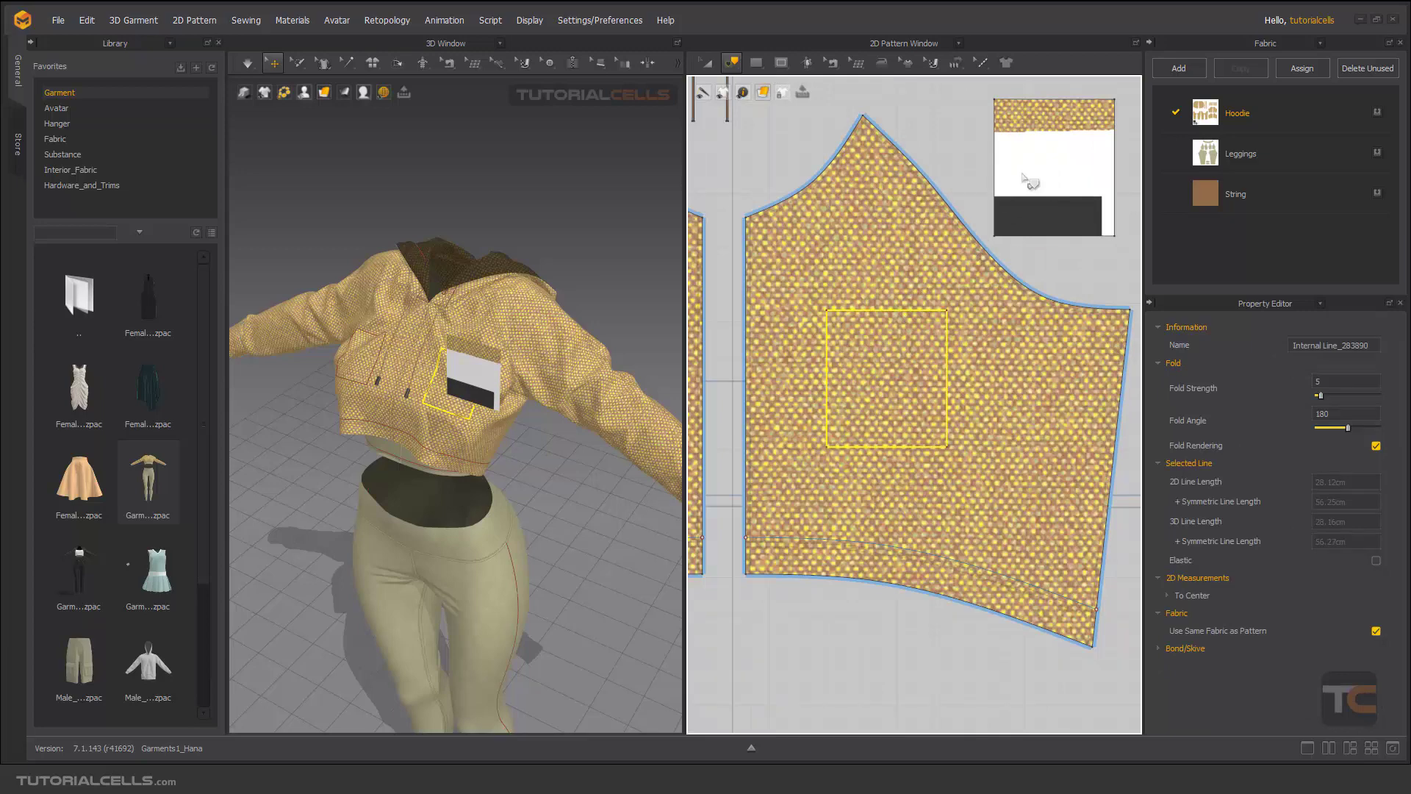
scroll(899, 355, "up", 2)
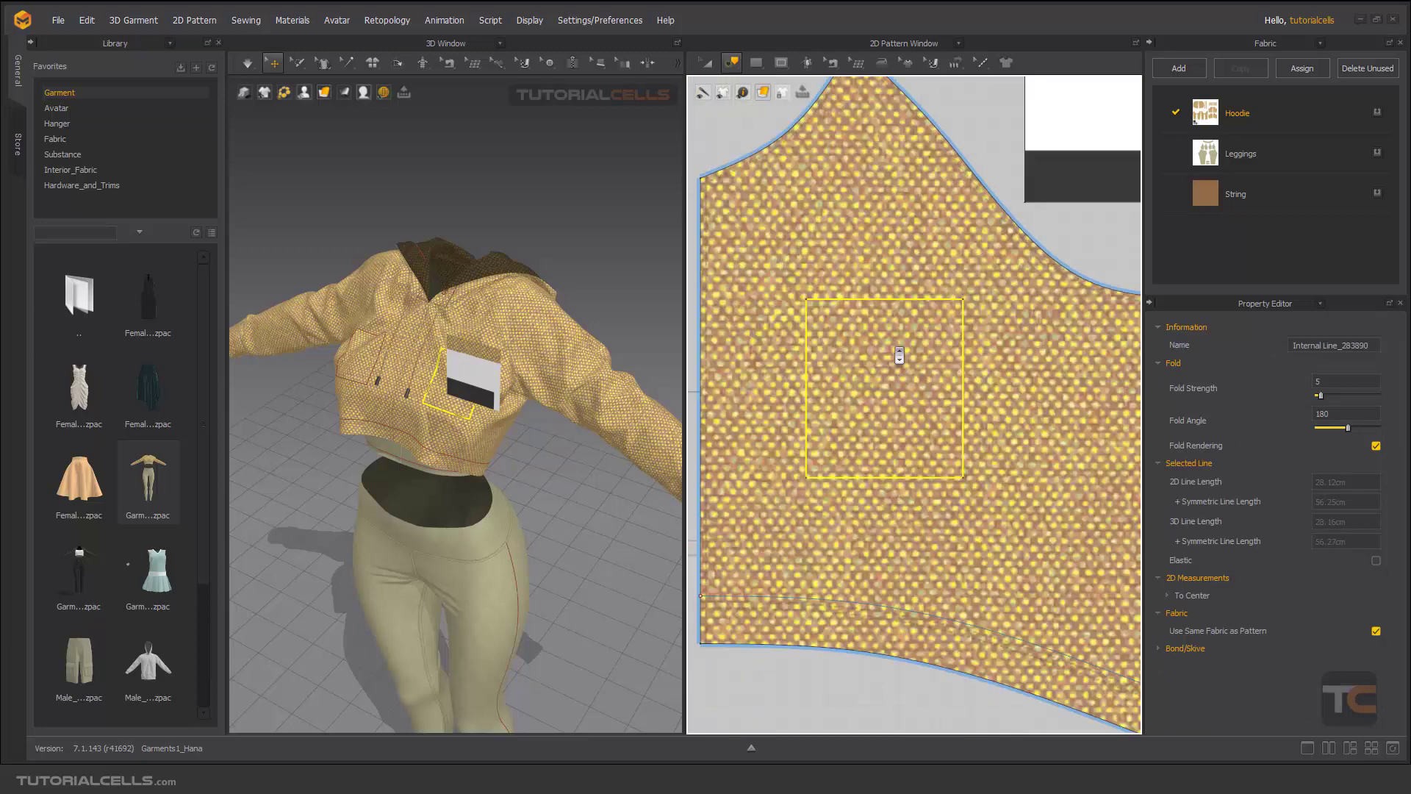
scroll(899, 354, "up", 2)
scroll(902, 297, "down", 2)
Dismiss the stray context menu and cancel the unfinished line with Esc
right_click(899, 286)
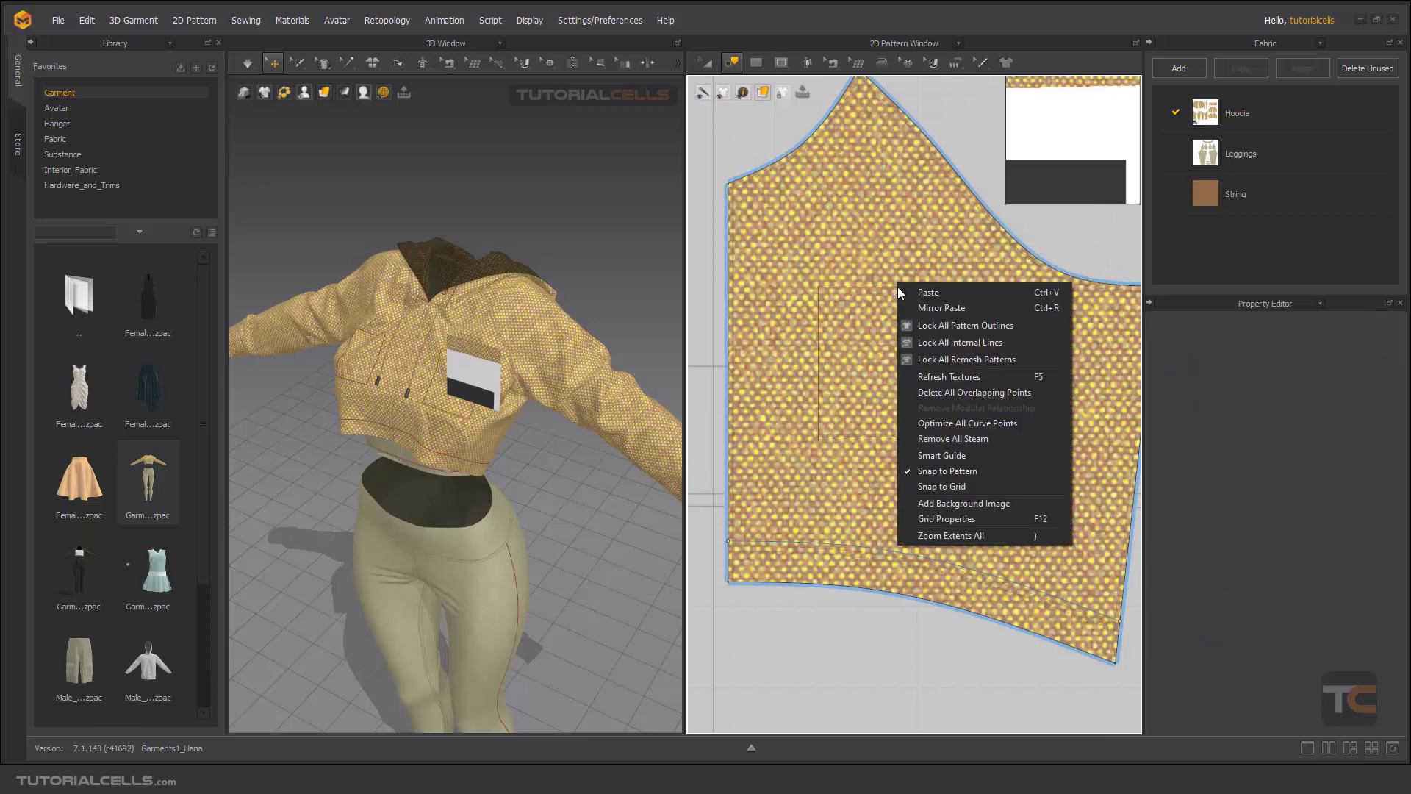
left_click(887, 298)
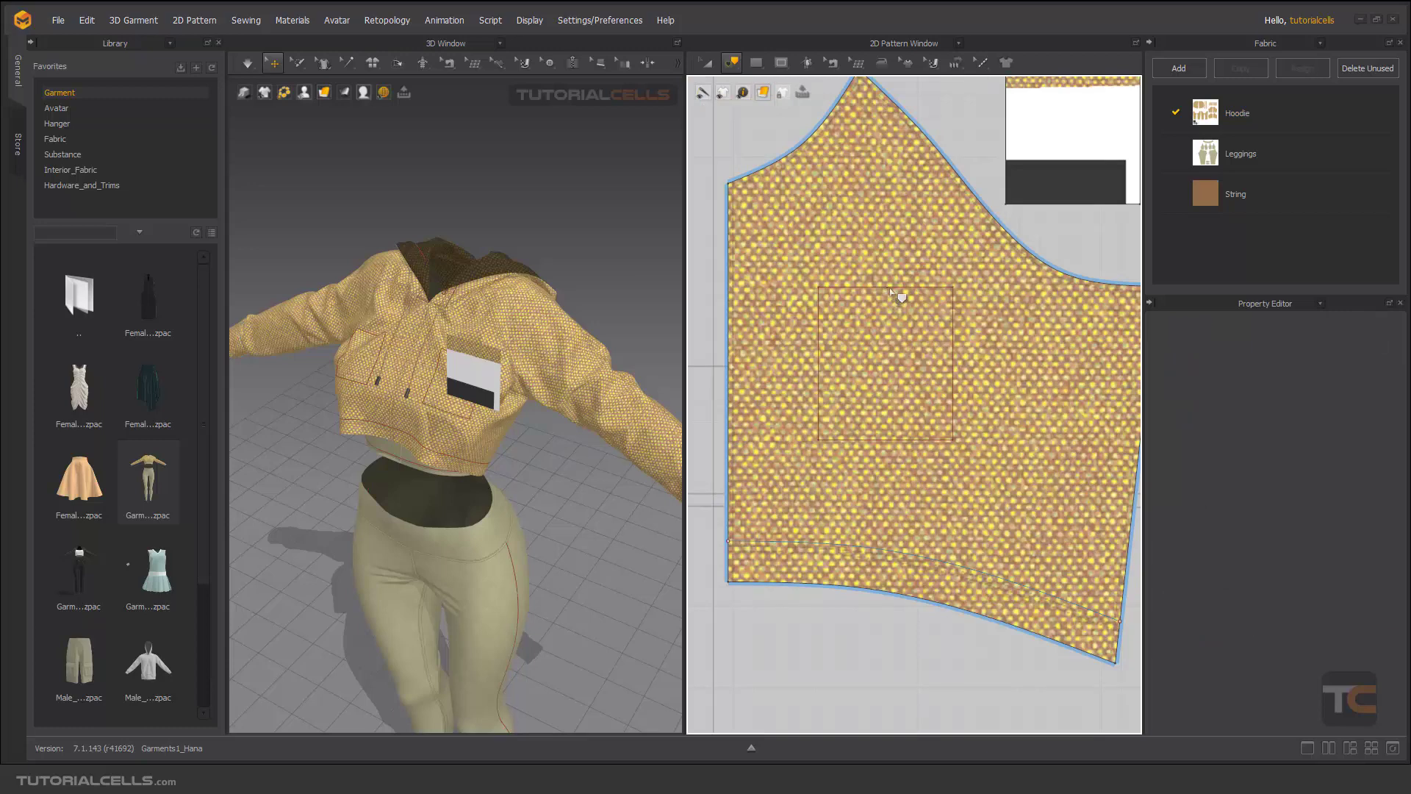
left_click(908, 289)
key("Escape")
Trace the square as an Internal Shape, adding a matching square on the symmetric piece
left_click(884, 288)
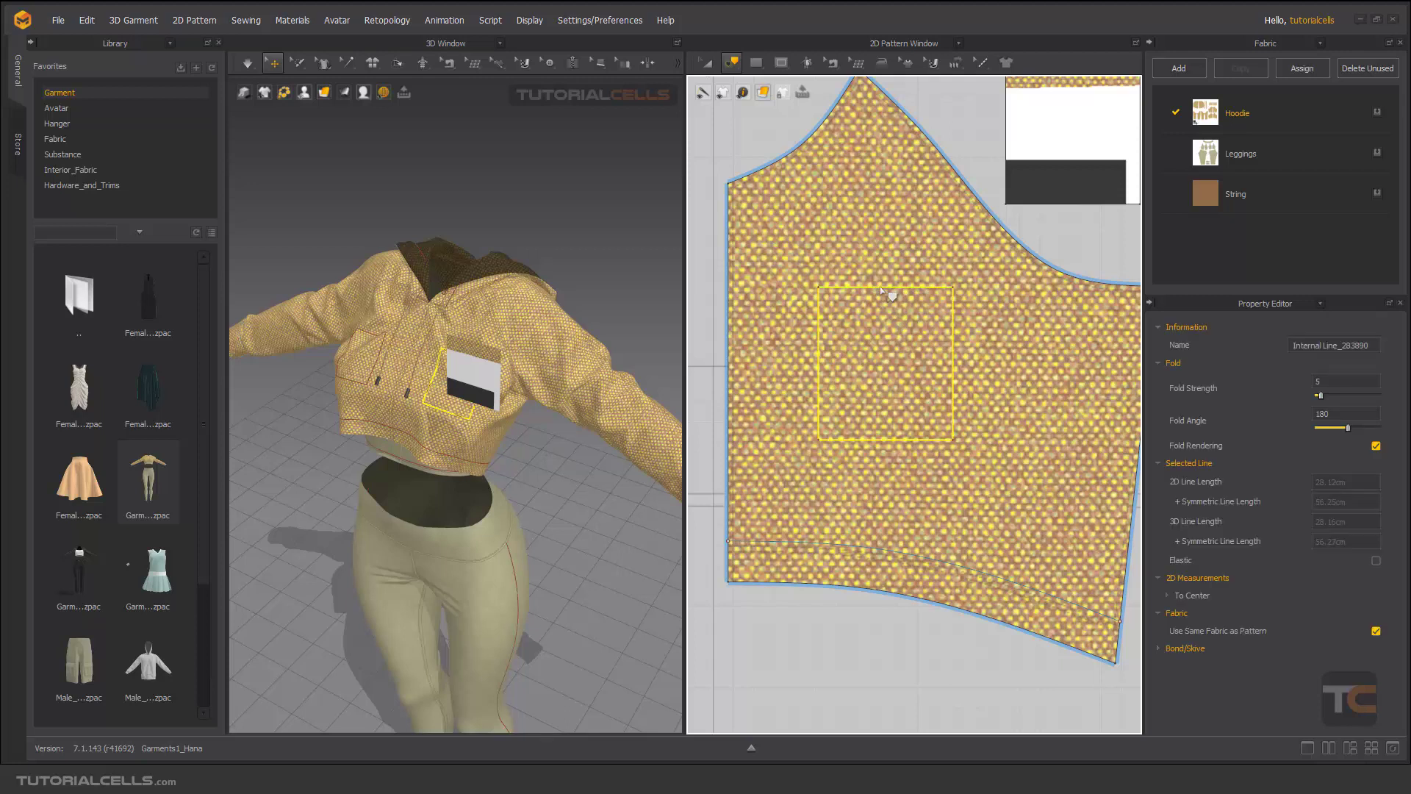
right_click(881, 290)
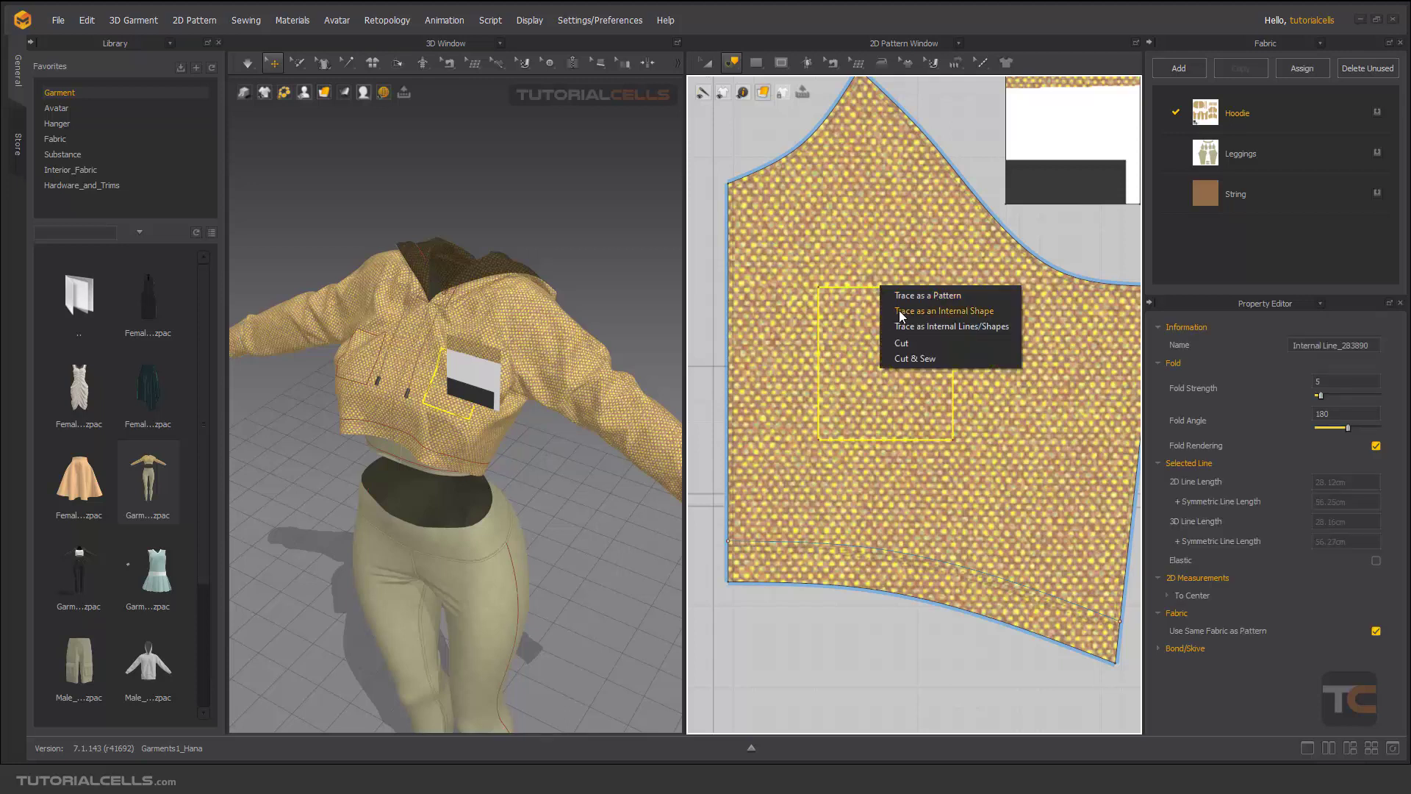
left_click(922, 310)
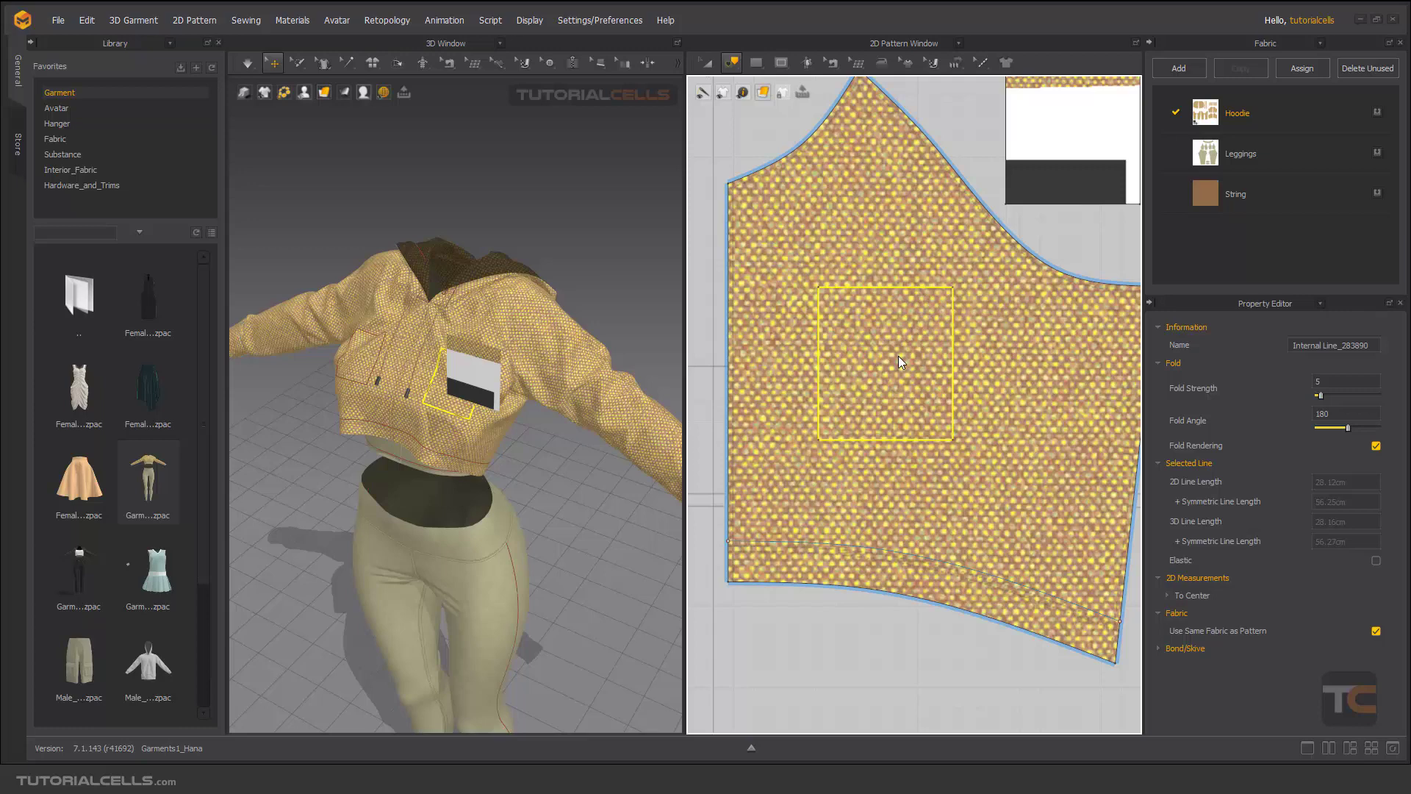
scroll(929, 328, "down", 3)
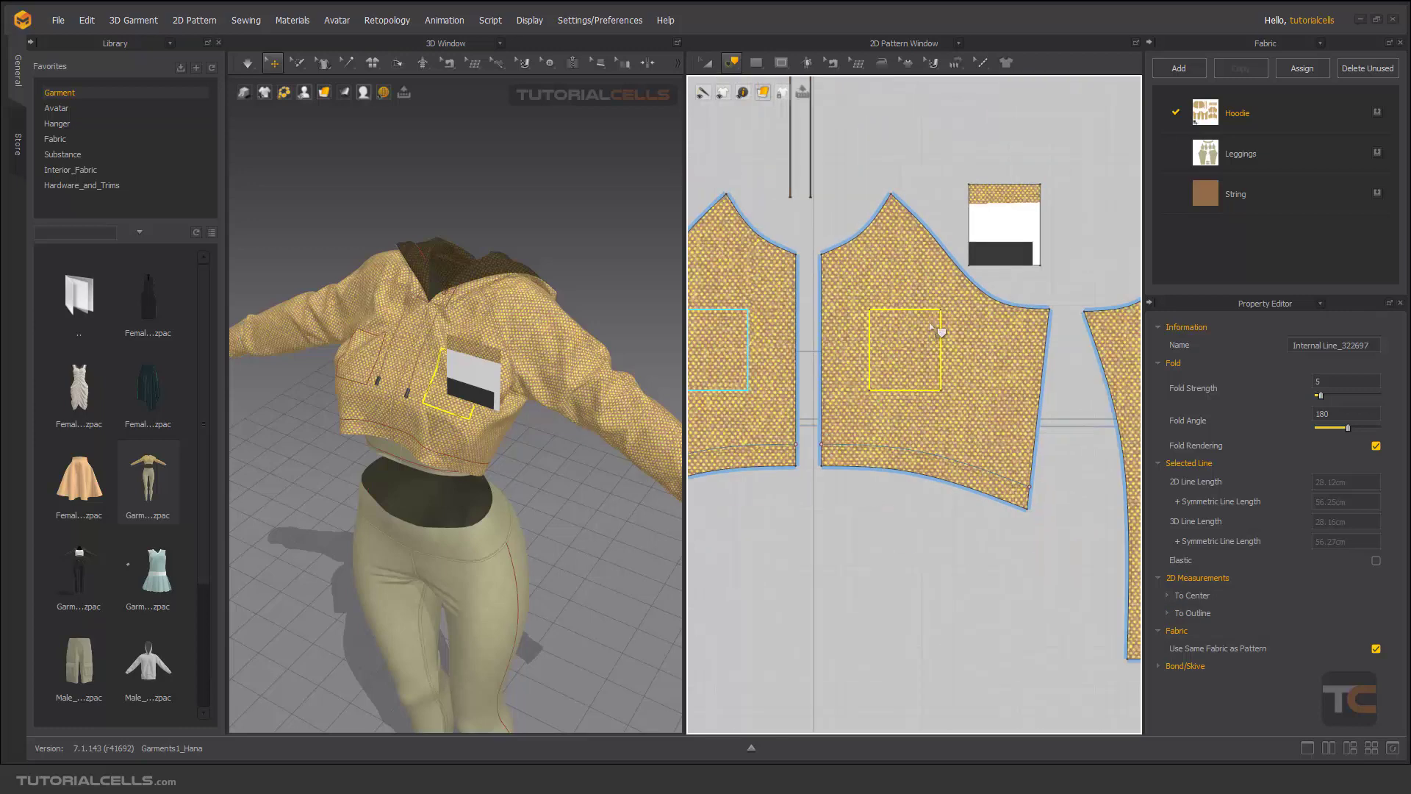
scroll(930, 312, "up", 2)
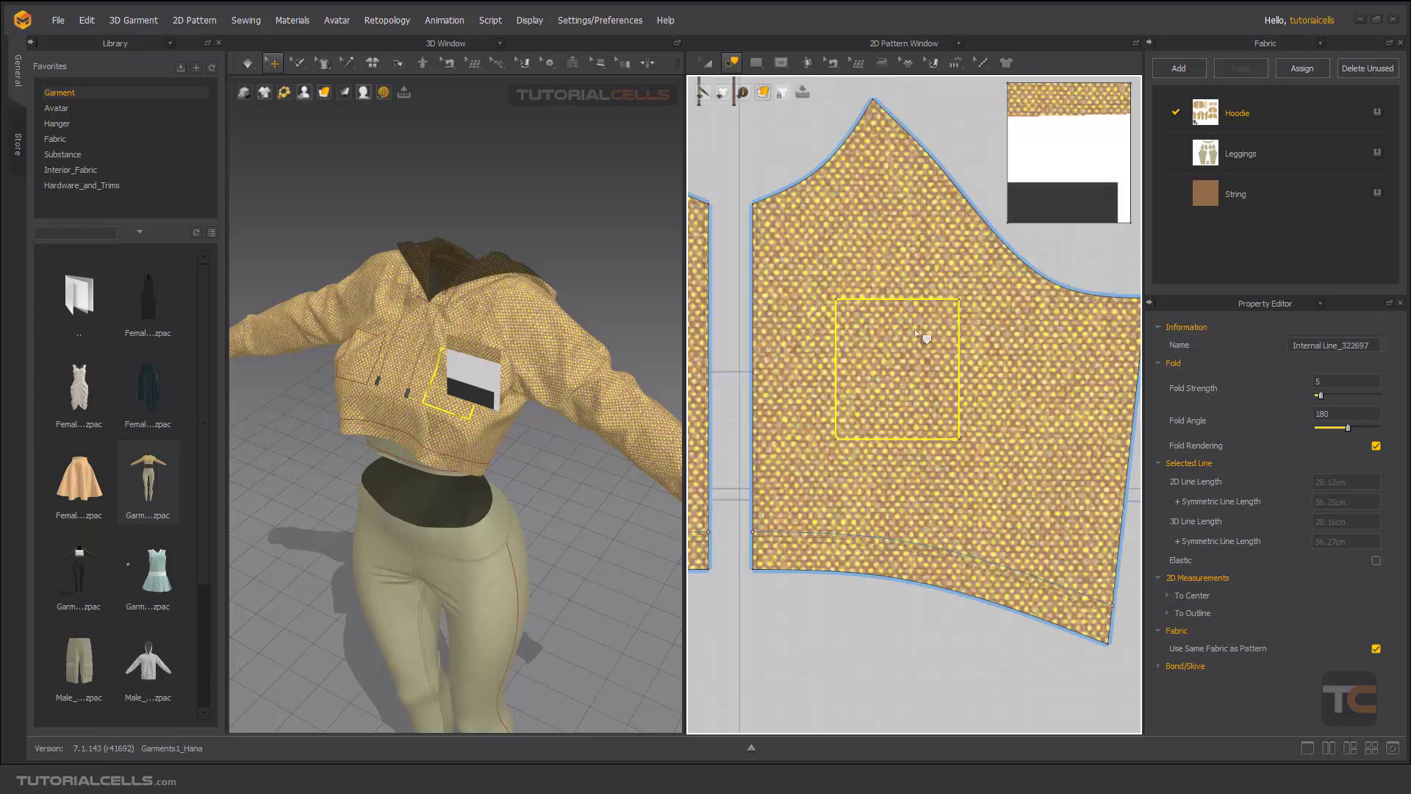
left_click(917, 330)
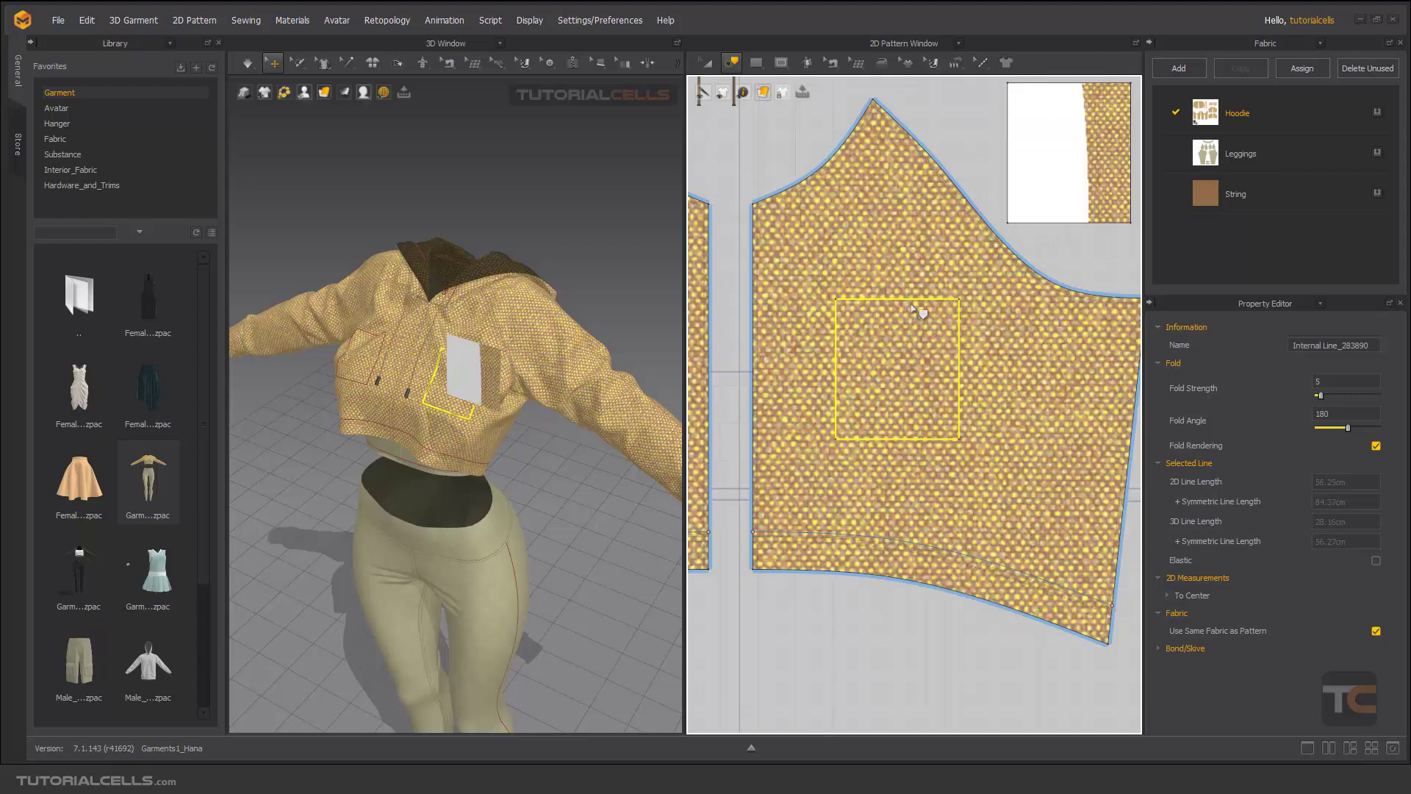
Trace the square again using Trace as Internal Lines/Shapes
right_click(913, 302)
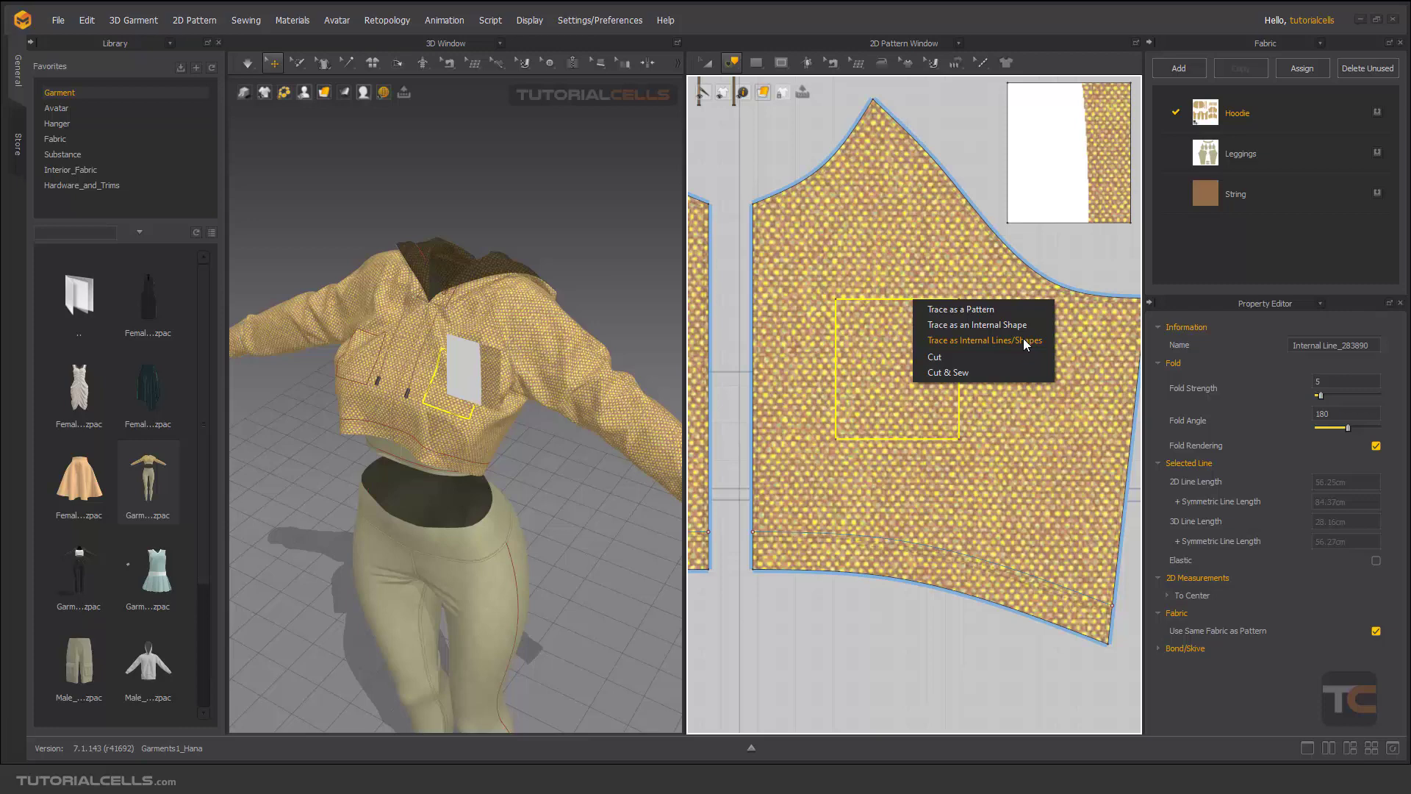
left_click(927, 340)
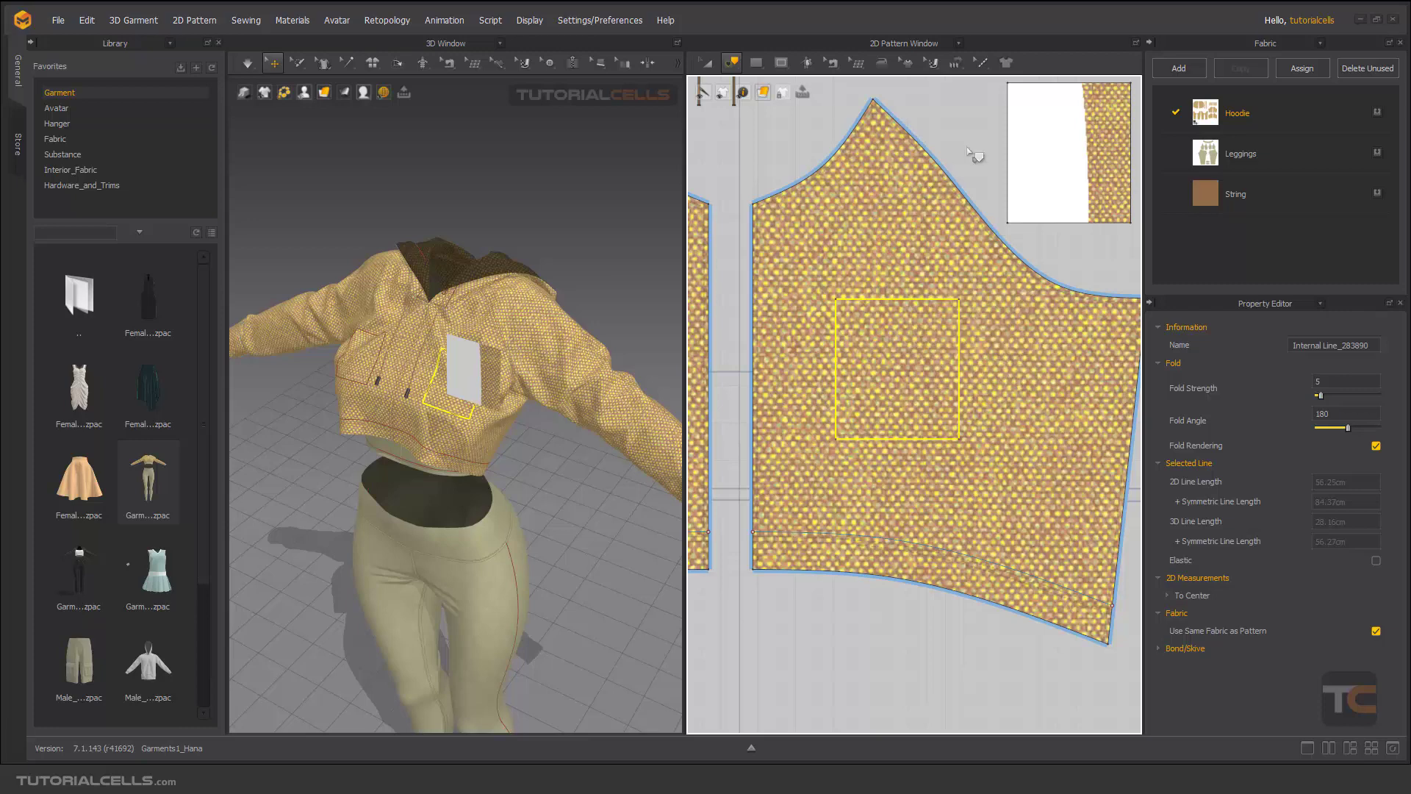
scroll(924, 232, "down", 3)
scroll(921, 232, "down", 2)
scroll(919, 235, "up", 3)
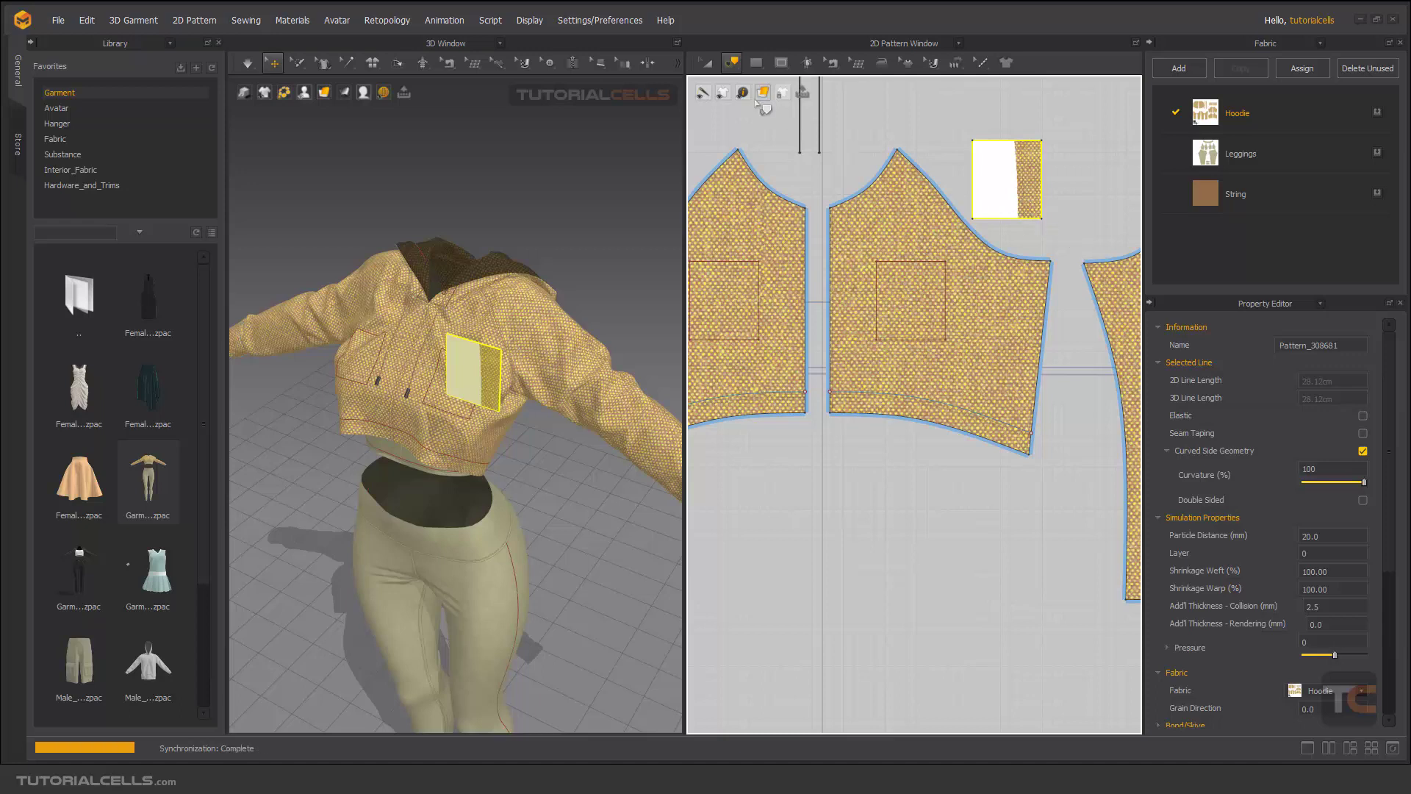
Delete the traced square pattern piece, then the square internal line using Edit Pattern
key("Delete")
left_click(732, 64)
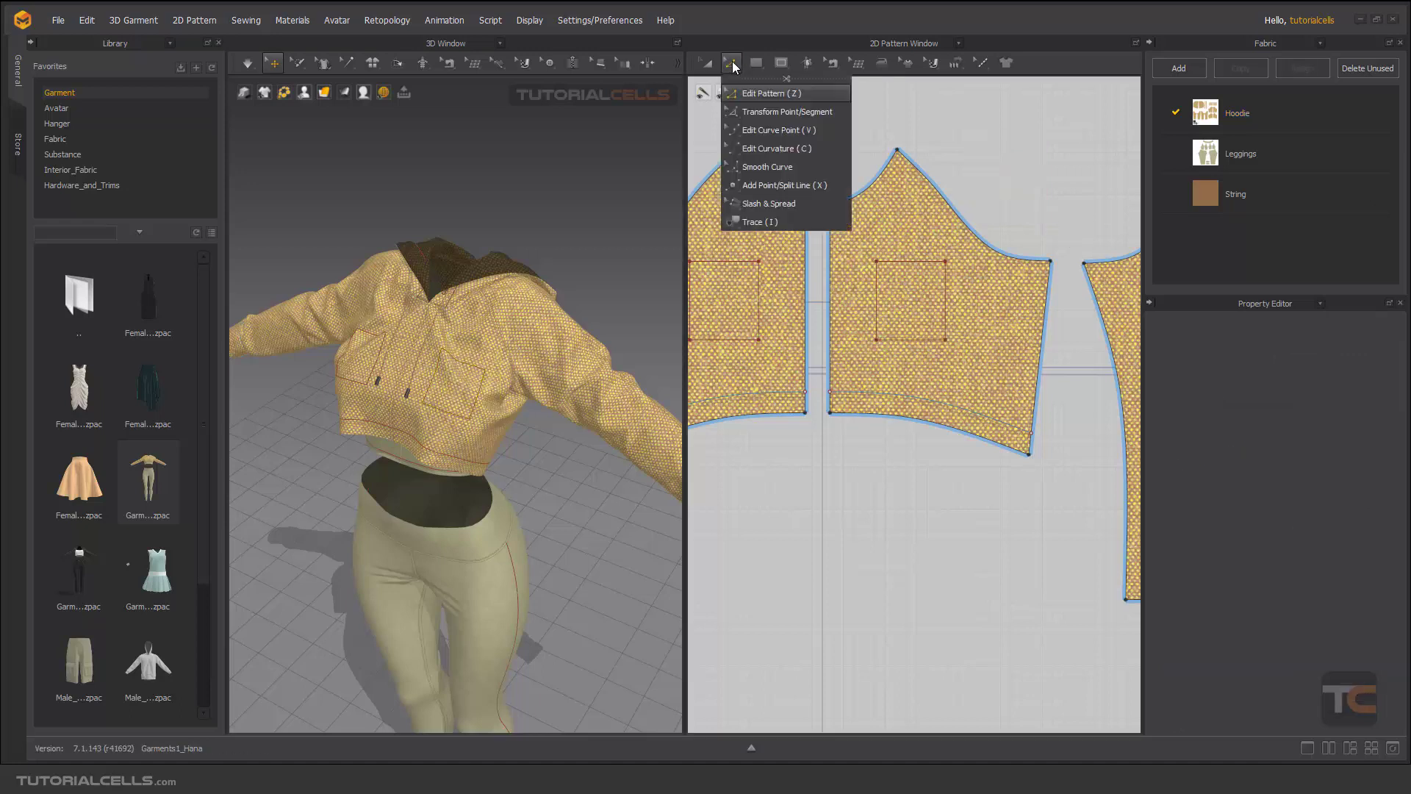
left_click(756, 223)
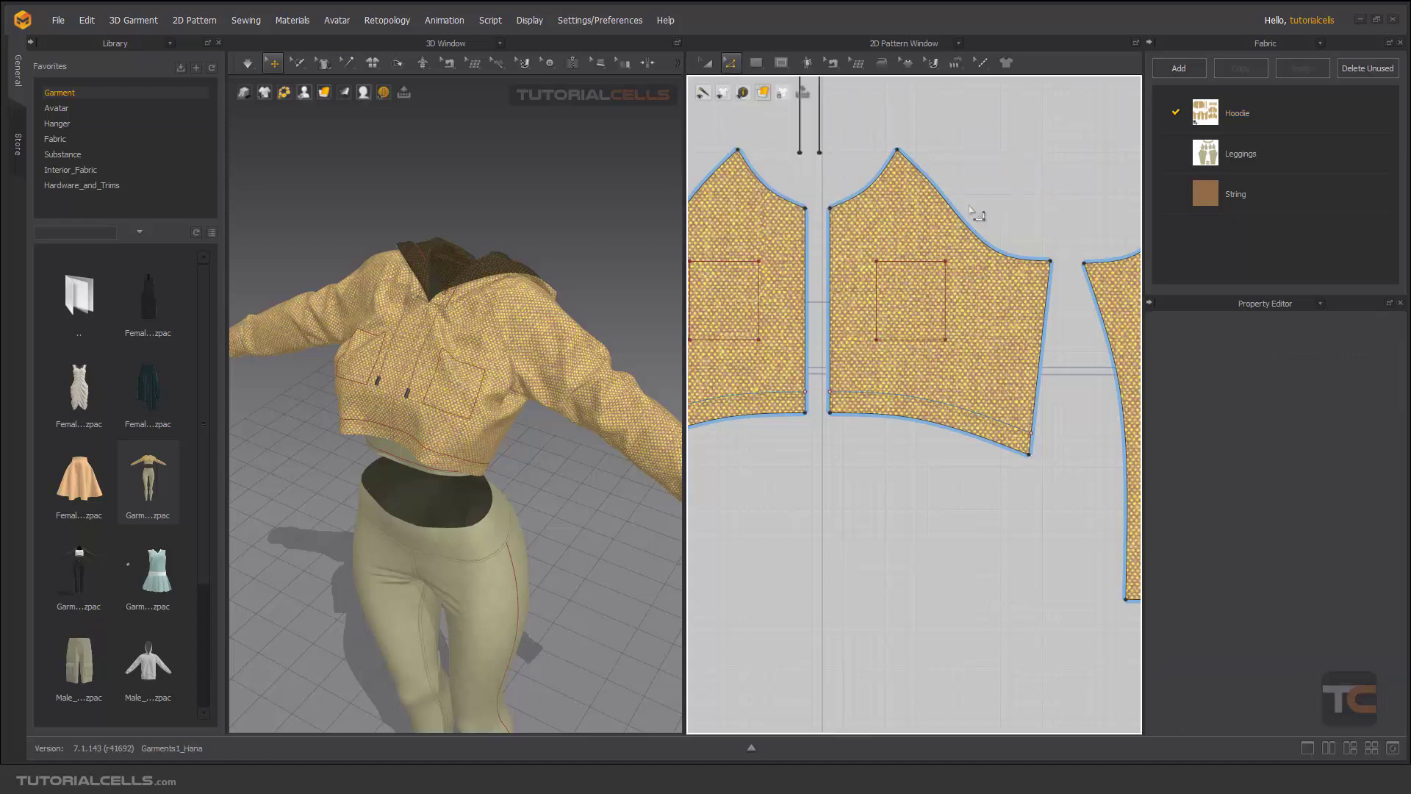
left_click(919, 264)
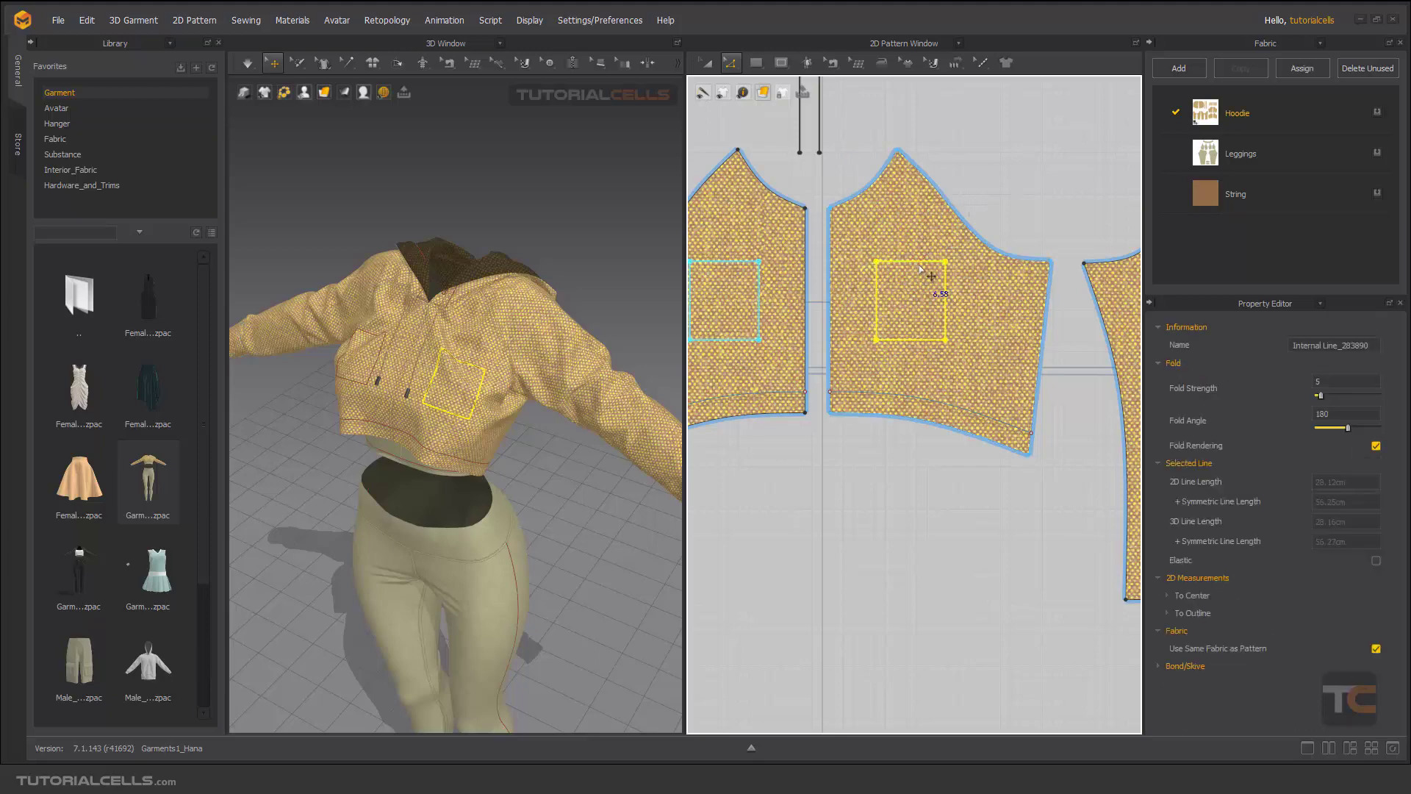
key("Delete")
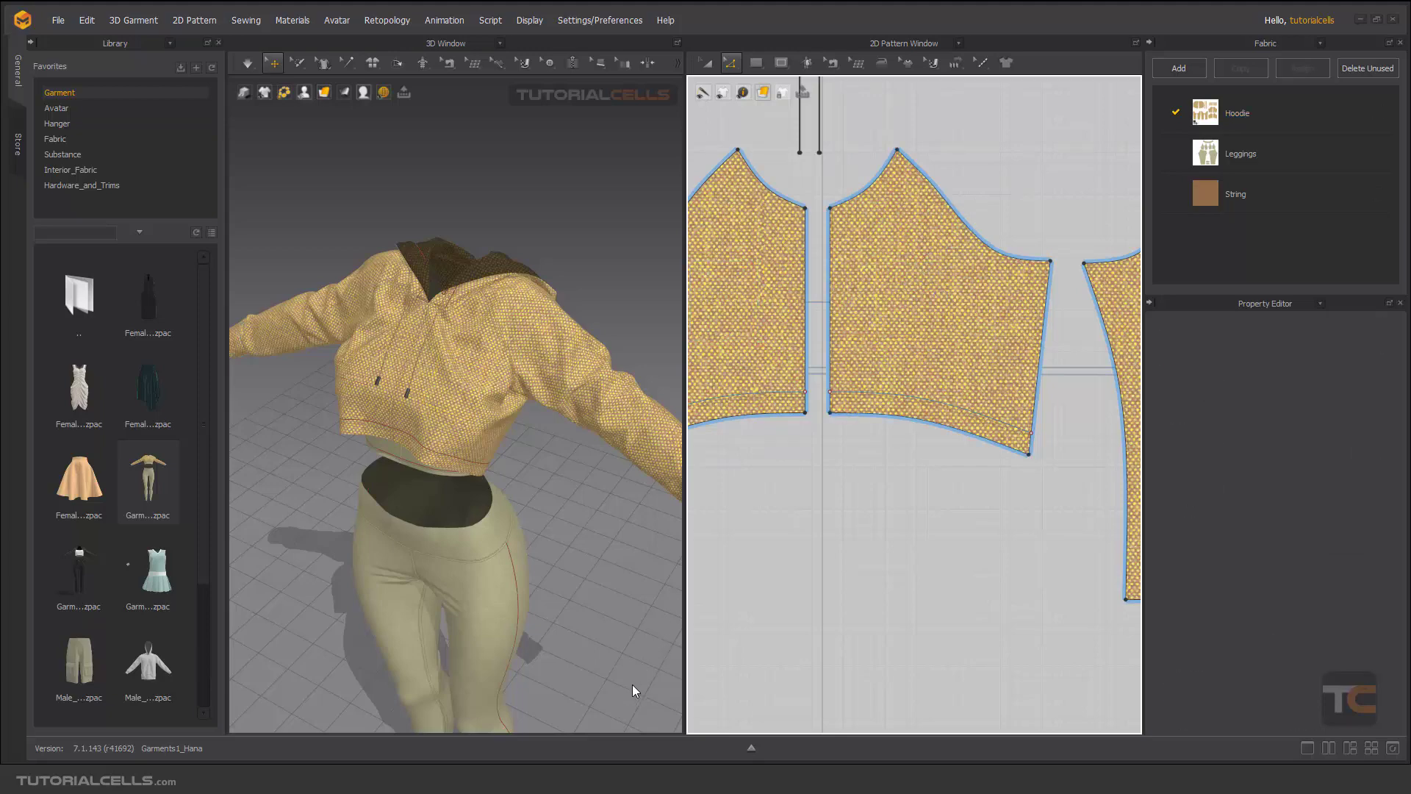